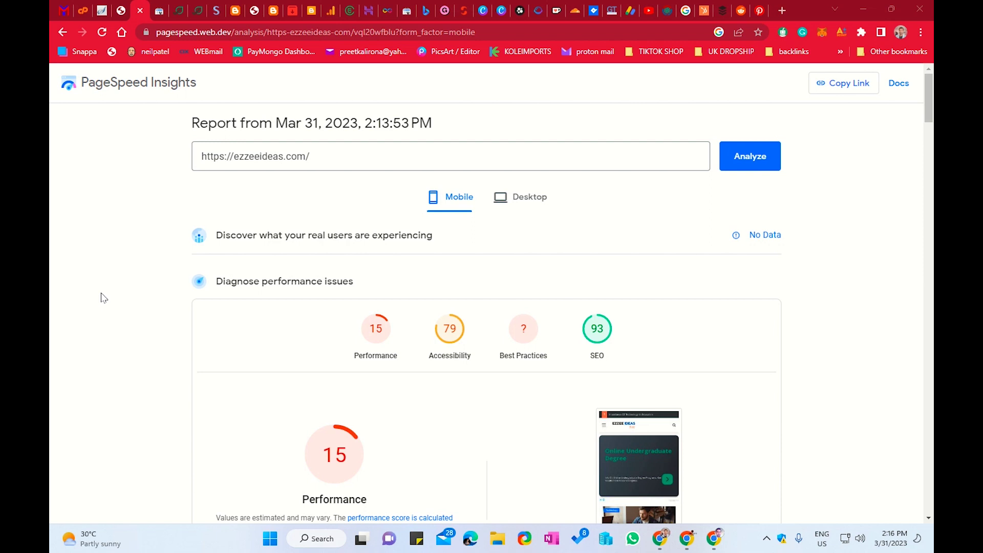
Review the mobile PageSpeed Insights scores for ezzeeideas.com
scroll(100, 294, "down", 1)
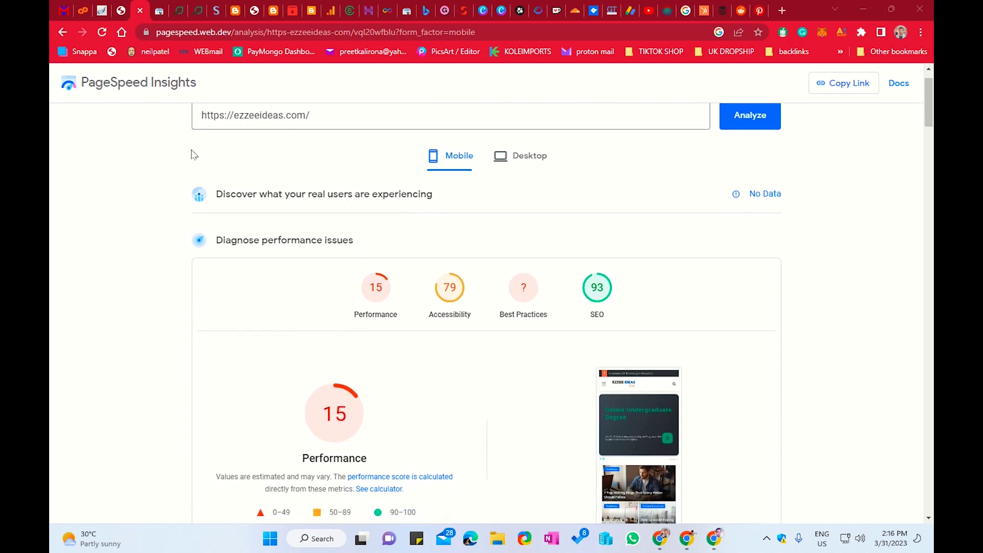
scroll(252, 364, "down", 1)
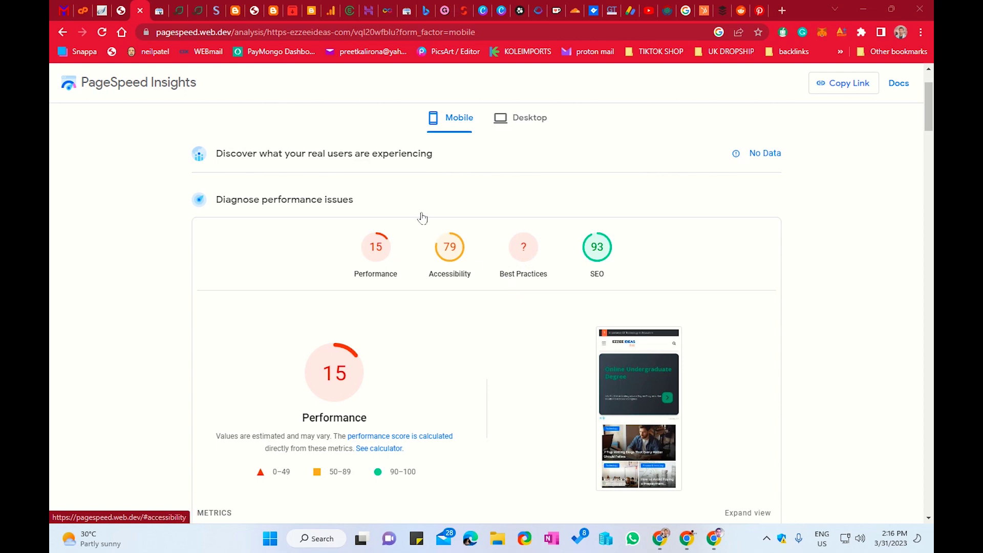
Switch to the WordPress admin and look through the list of installed plugins
left_click(122, 7)
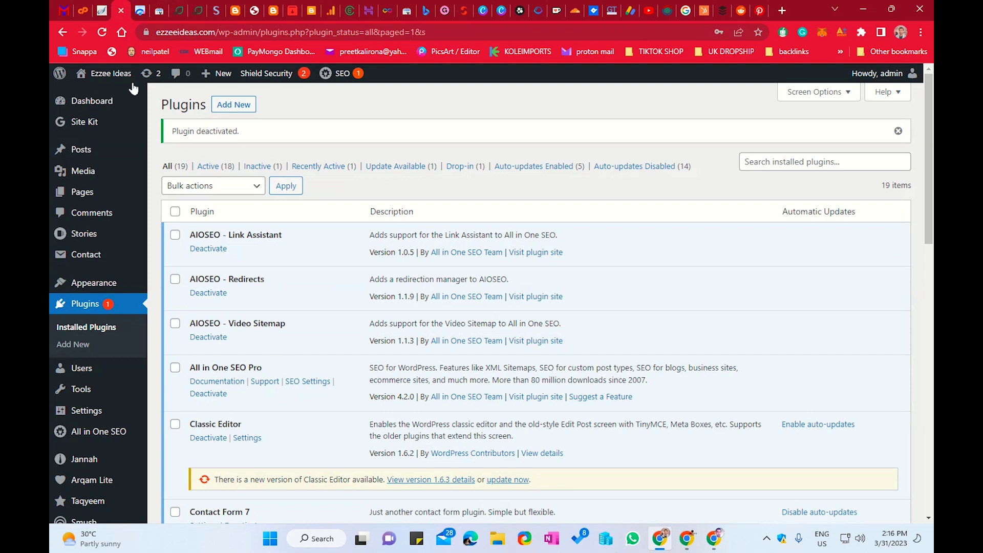
left_click(162, 102)
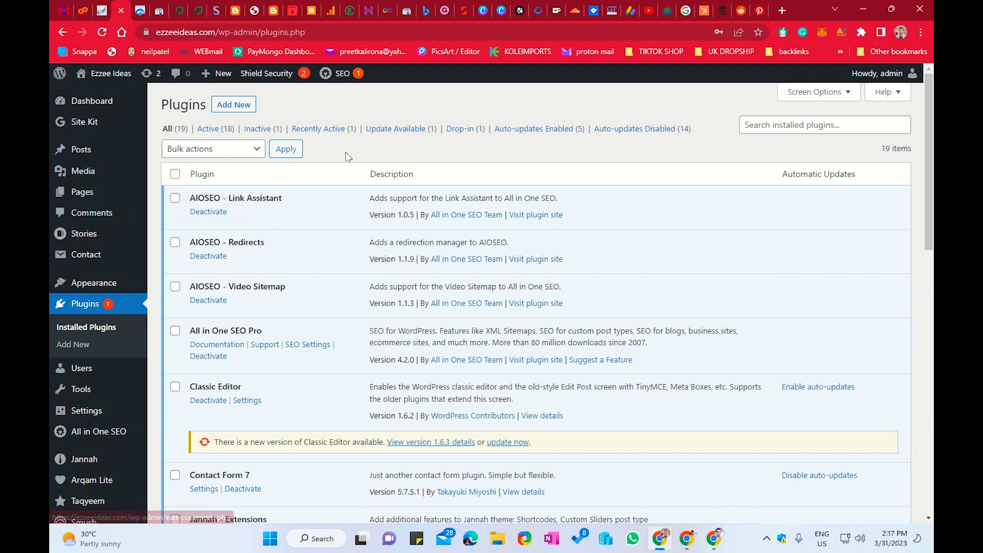
scroll(358, 394, "down", 4)
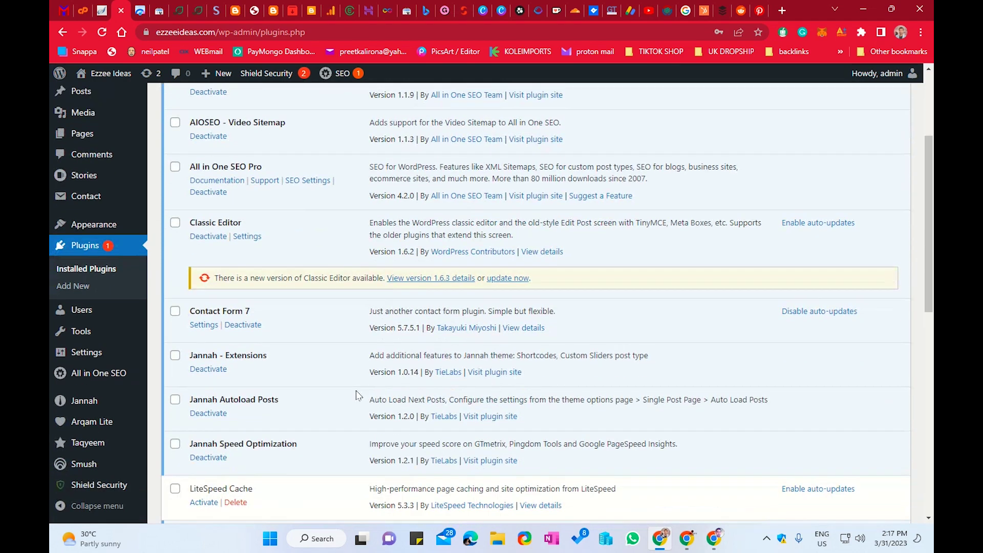
scroll(359, 395, "up", 4)
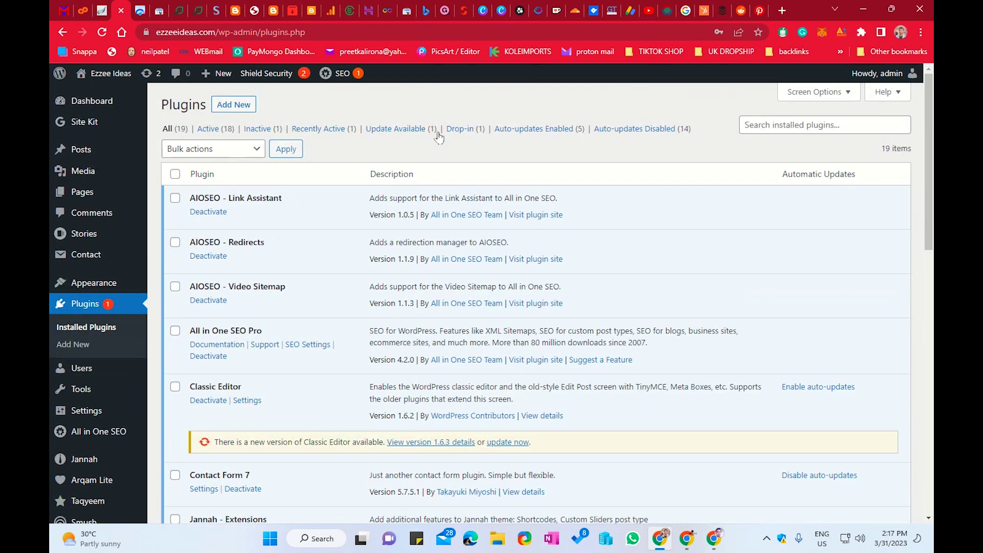
scroll(345, 353, "down", 2)
scroll(344, 353, "down", 4)
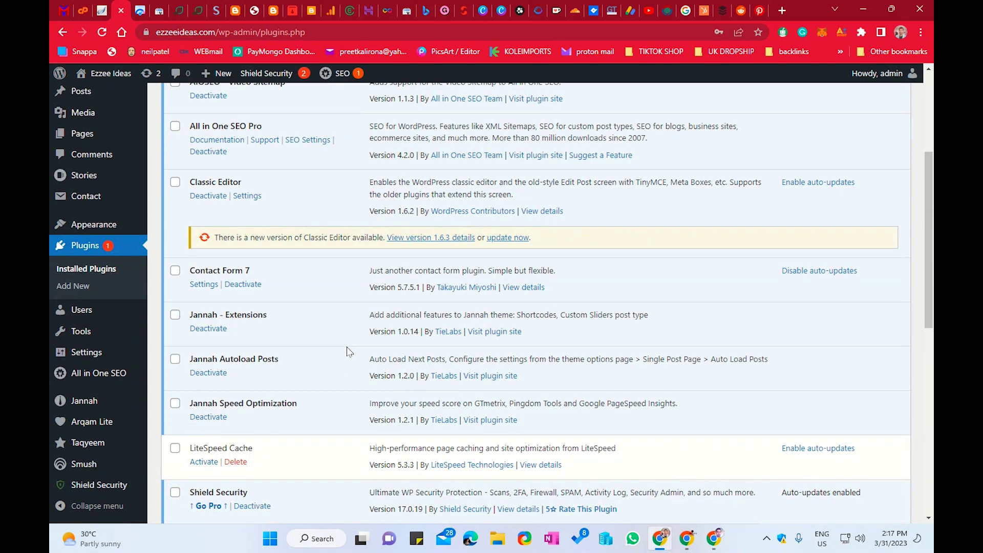
scroll(336, 252, "down", 2)
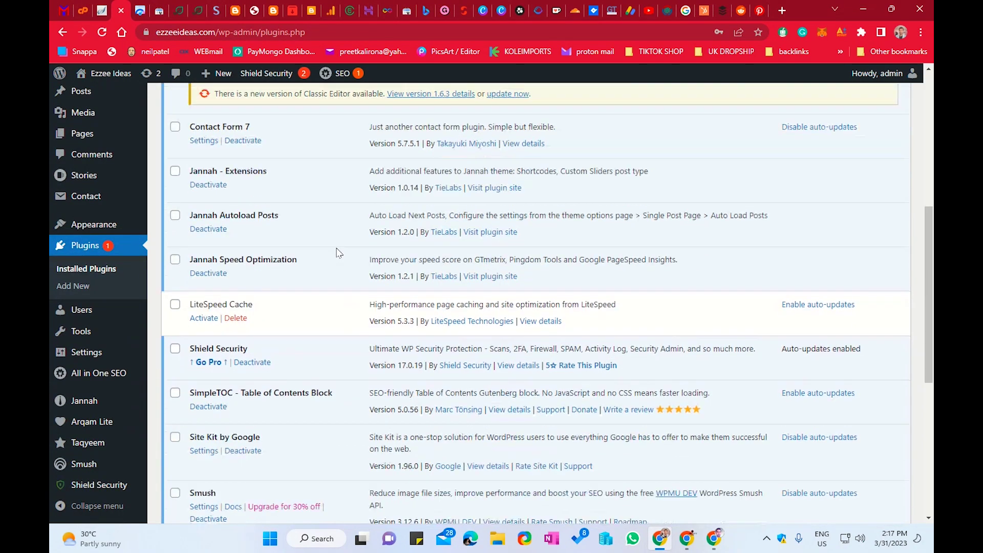
scroll(336, 253, "up", 7)
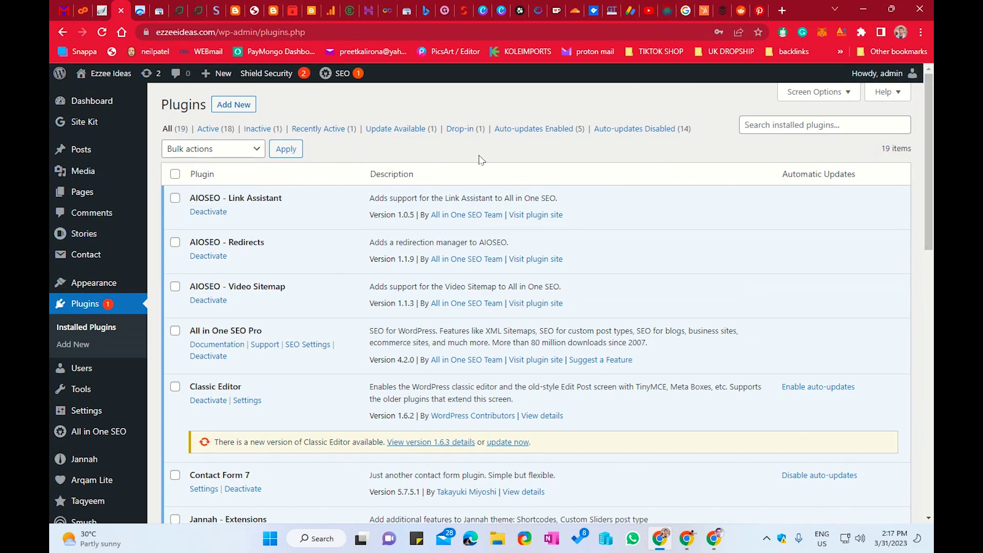
Open the media library and inspect the file size and dimensions of the first image in its attachment details
mouse_move(93, 171)
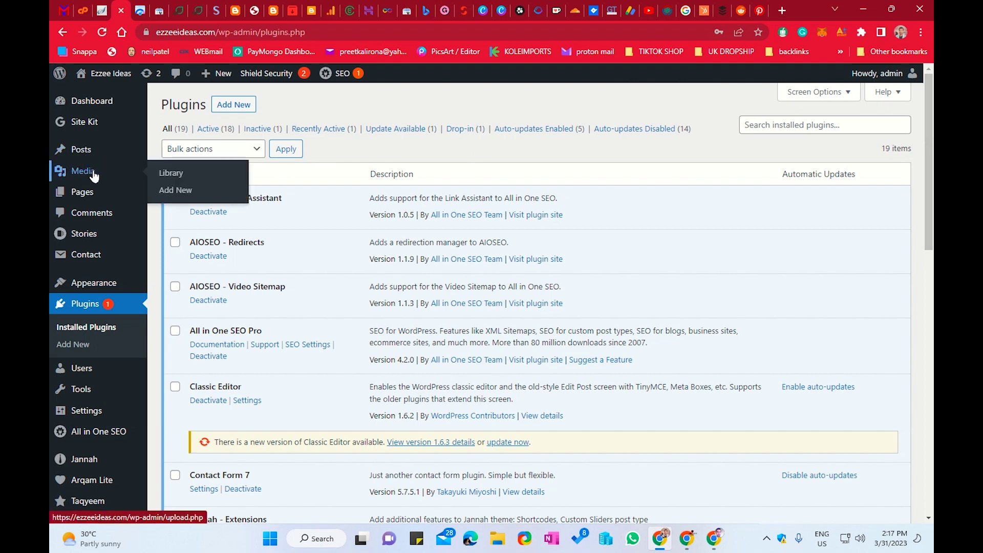
left_click(157, 170)
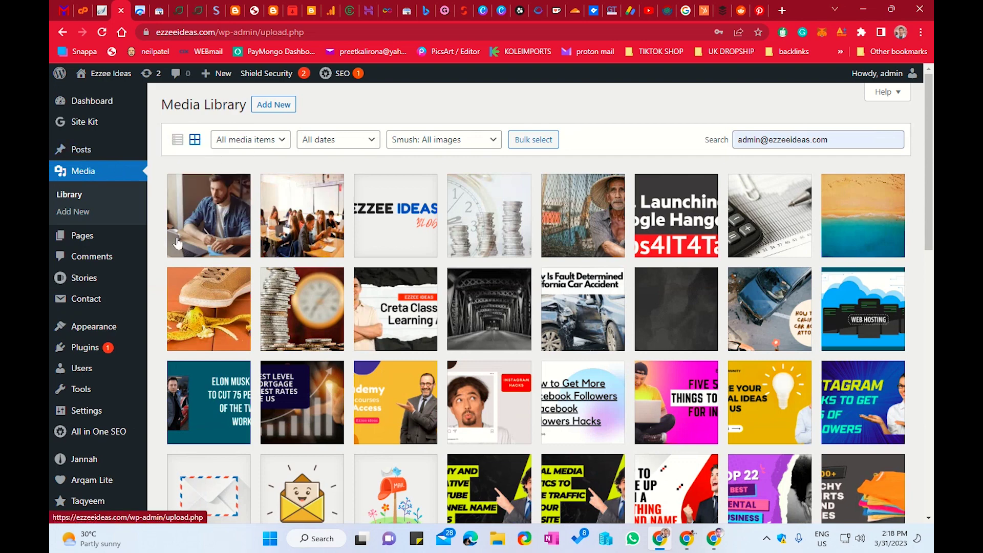
left_click(208, 236)
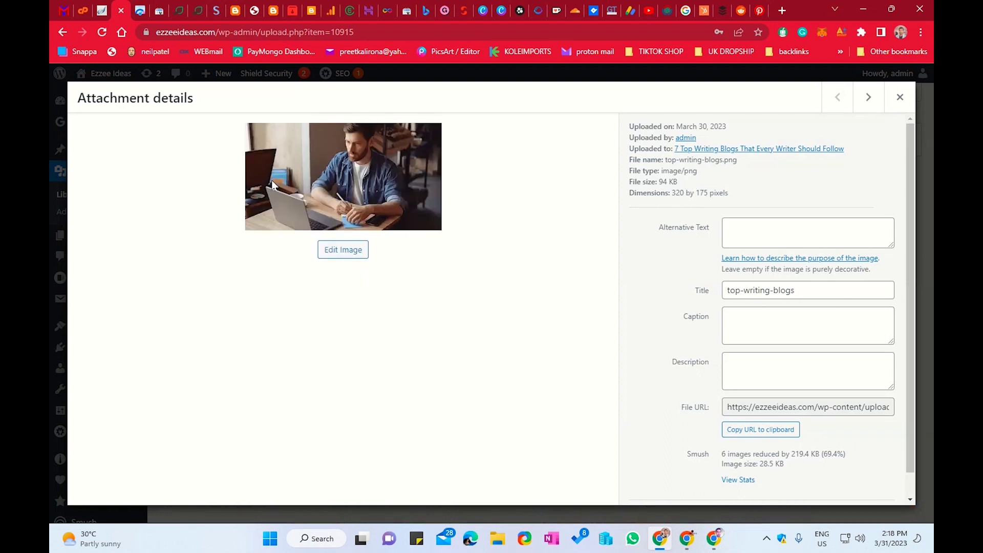
left_click_drag(689, 187, 663, 186)
left_click(661, 206)
left_click(667, 189)
left_click(904, 109)
Search for "cache" among the plugins to add and activate LiteSpeed Cache
mouse_move(108, 352)
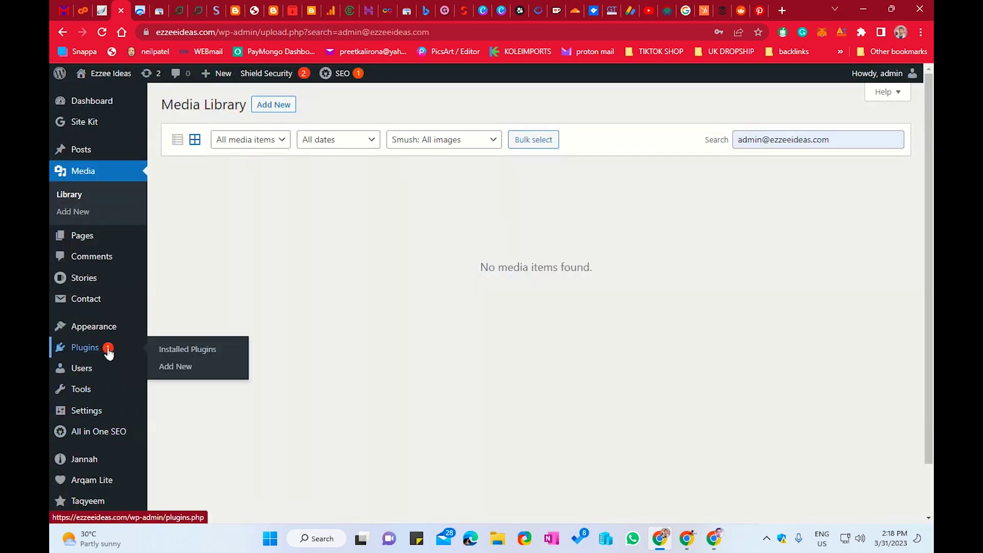
left_click(161, 349)
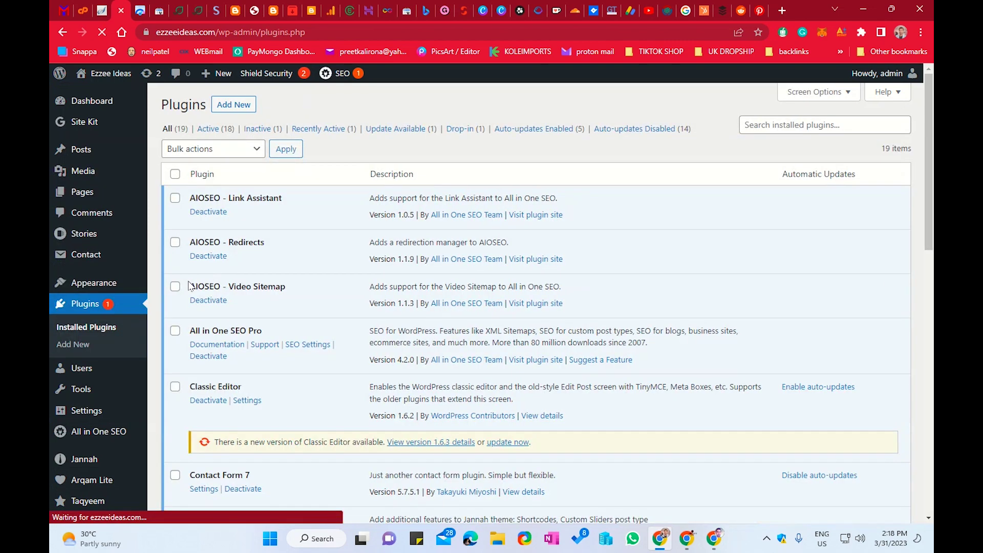
left_click(236, 106)
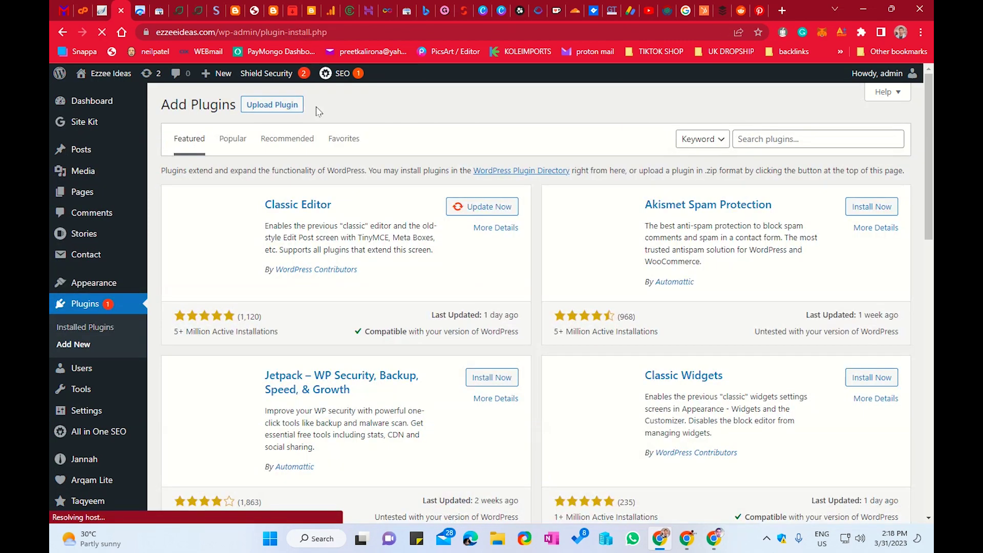
left_click(775, 135)
scroll(670, 238, "down", 5)
scroll(614, 296, "up", 5)
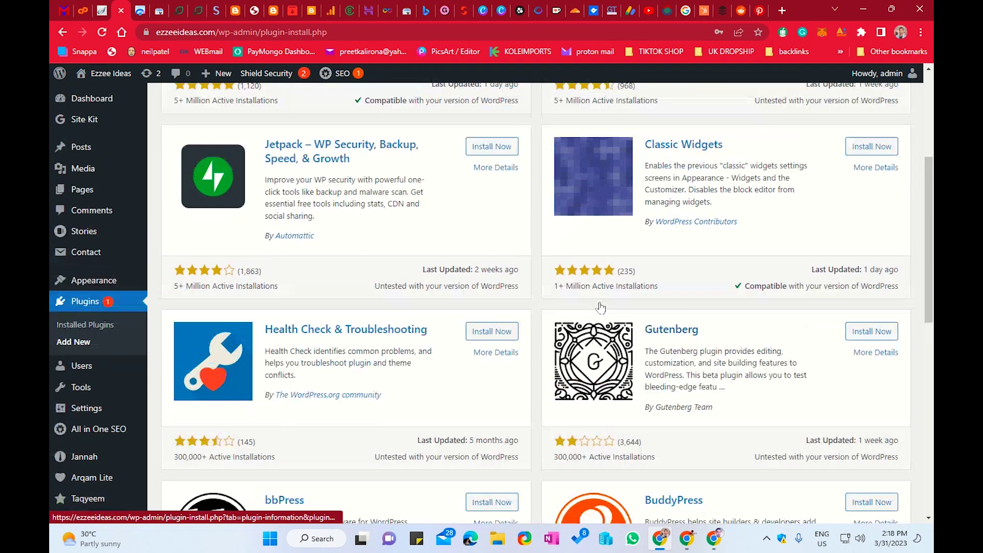
type("cache")
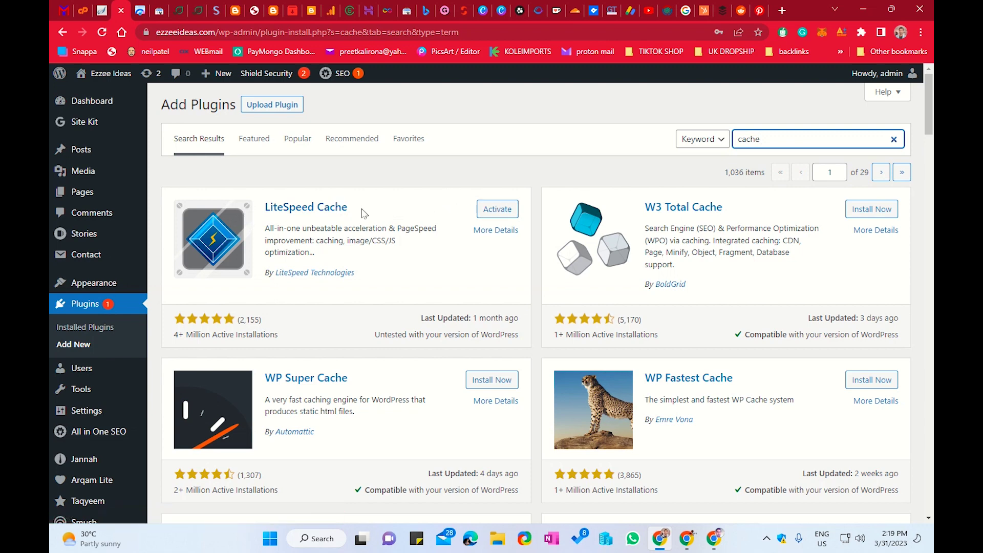
left_click(490, 208)
Compare the desktop and mobile performance scores in the PageSpeed Insights report
left_click(143, 8)
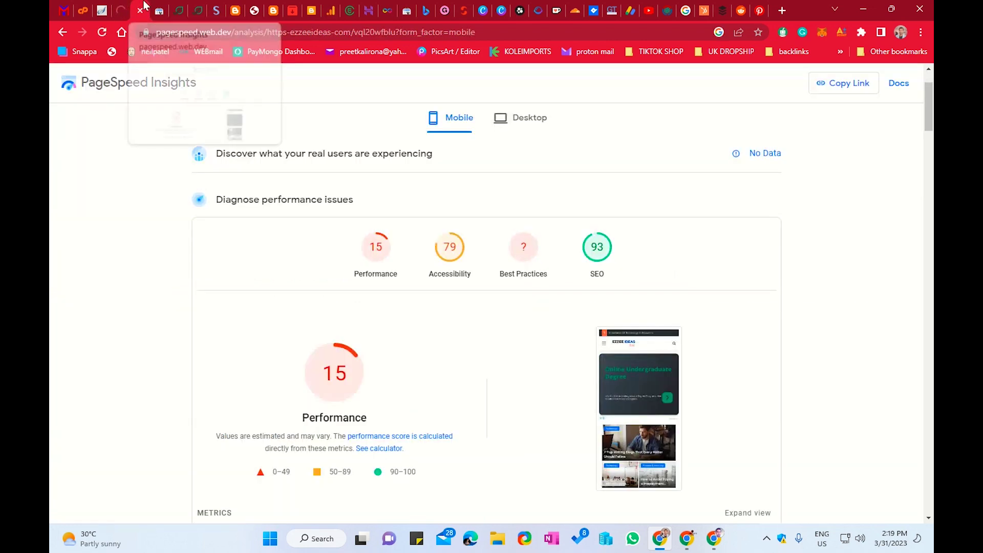
left_click(535, 122)
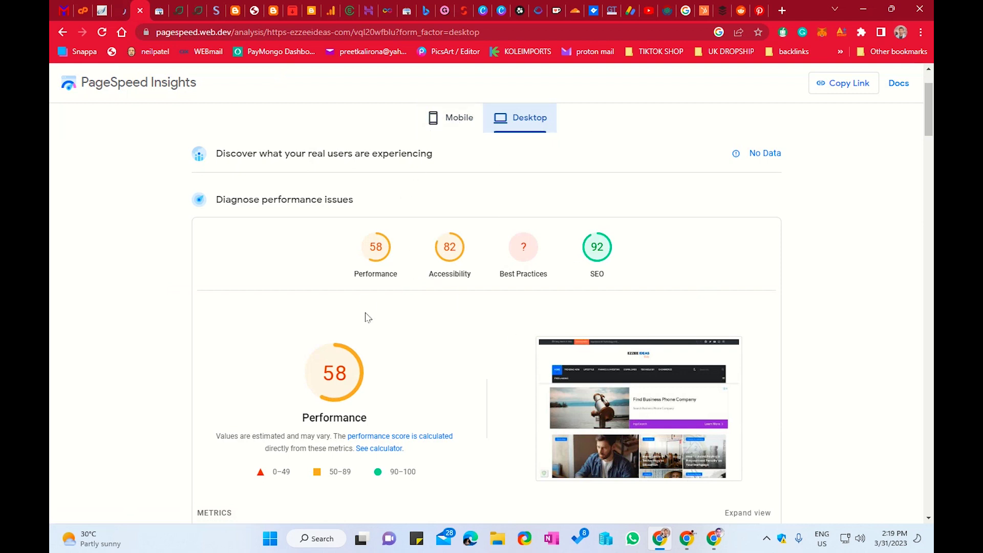
left_click(439, 131)
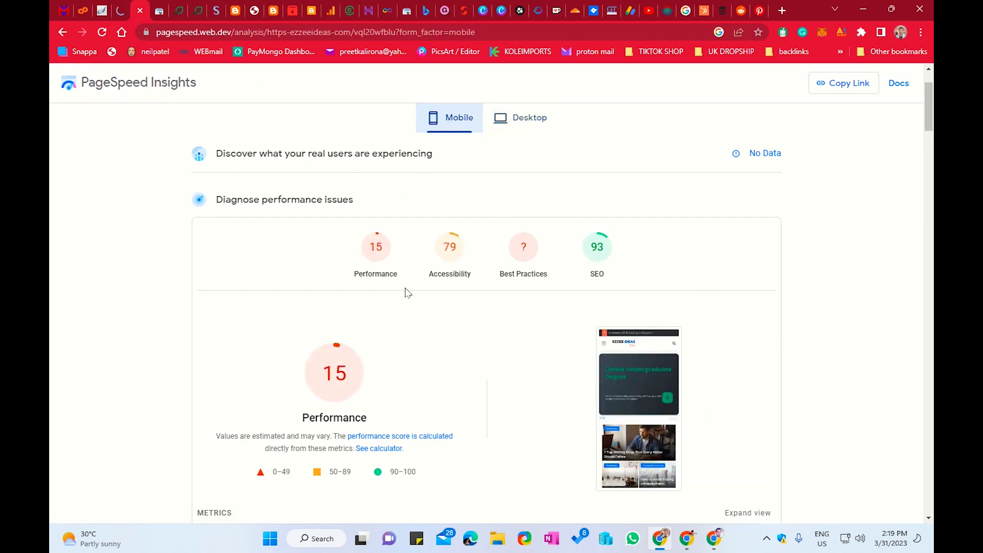
left_click(124, 7)
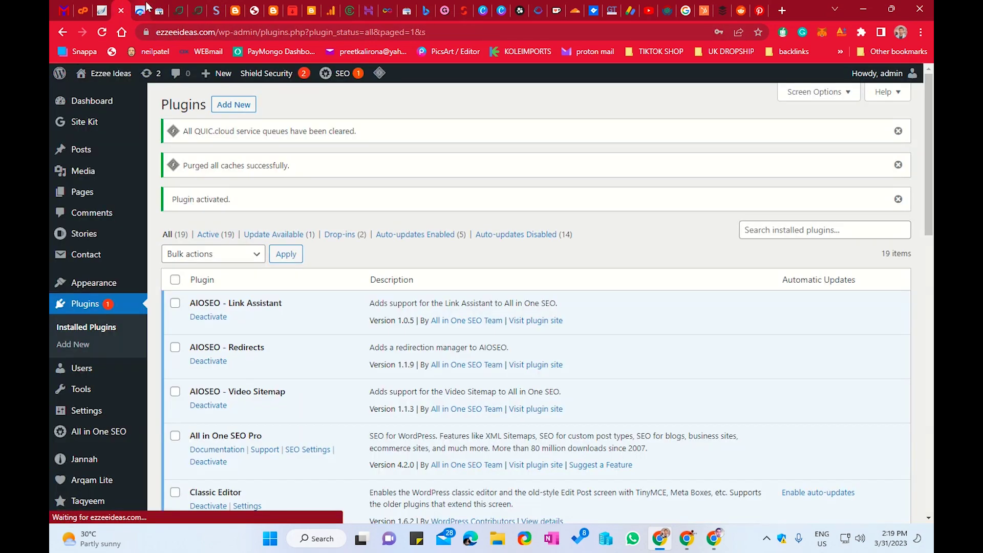
left_click(140, 10)
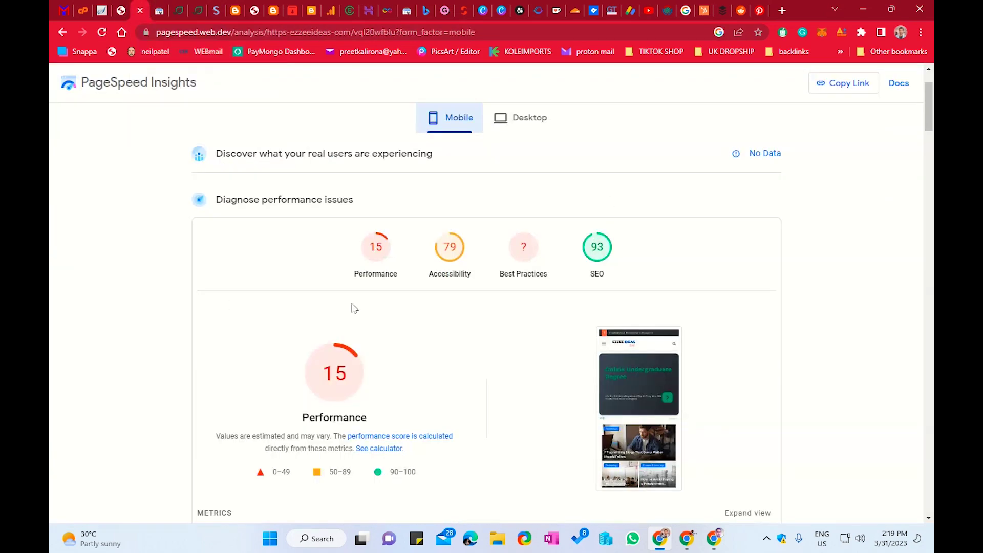
Return to the installed plugins in the WordPress admin and update the Classic Editor plugin
left_click(122, 9)
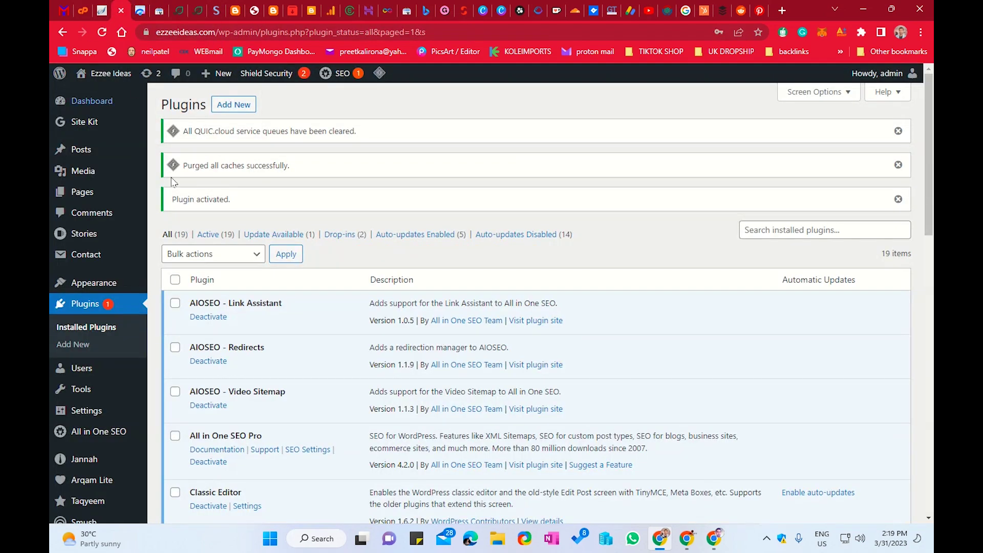
scroll(316, 328, "down", 3)
scroll(316, 328, "down", 2)
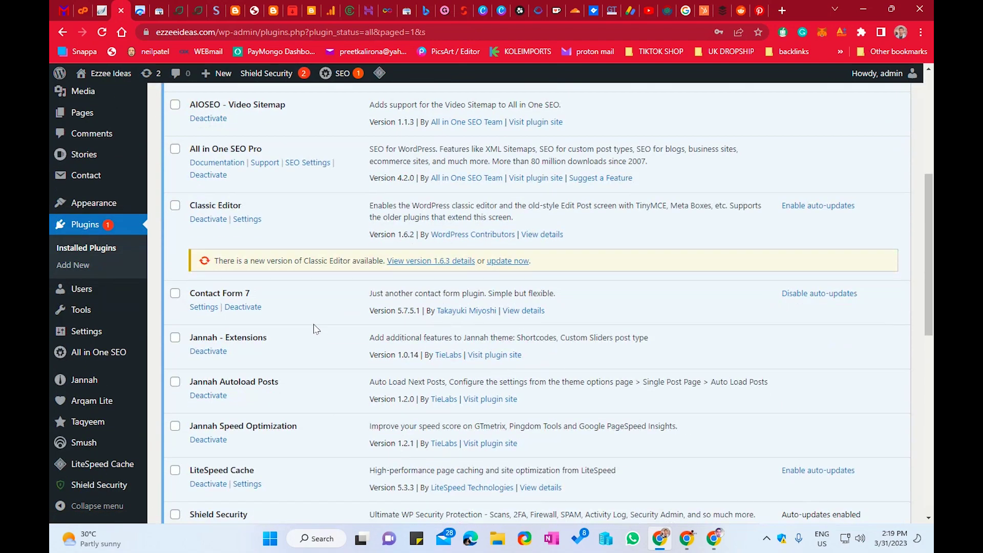
left_click(512, 262)
scroll(520, 277, "up", 4)
scroll(521, 276, "down", 5)
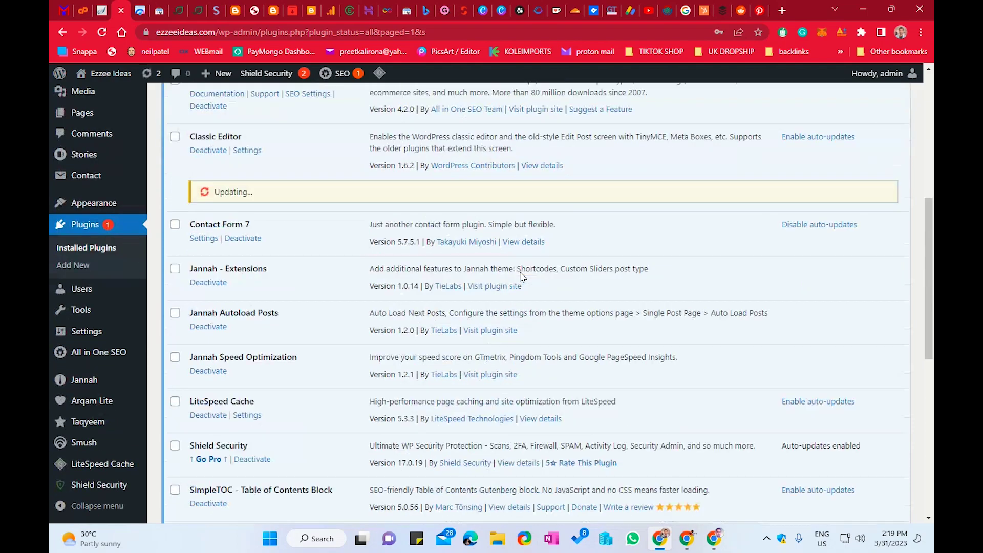
scroll(519, 279, "up", 3)
scroll(519, 281, "up", 2)
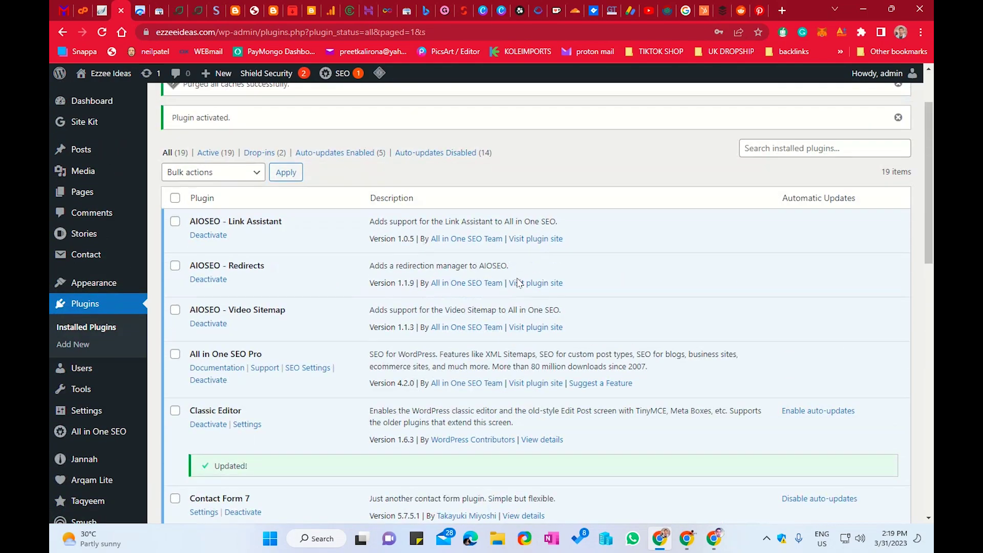
Open the LiteSpeed Cache dashboard and review its service usage, page speed and cache status summaries
scroll(518, 284, "down", 7)
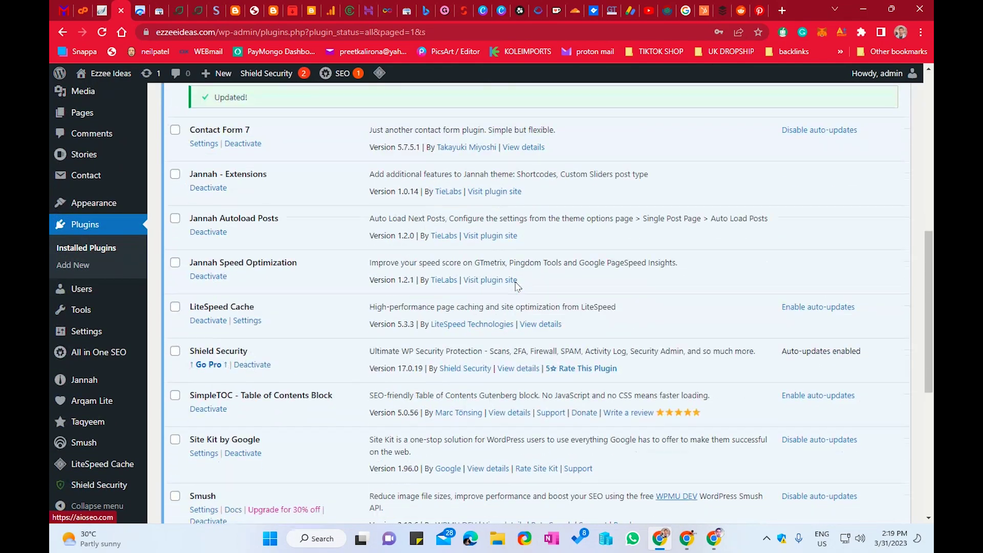
scroll(514, 291, "down", 3)
scroll(514, 290, "up", 2)
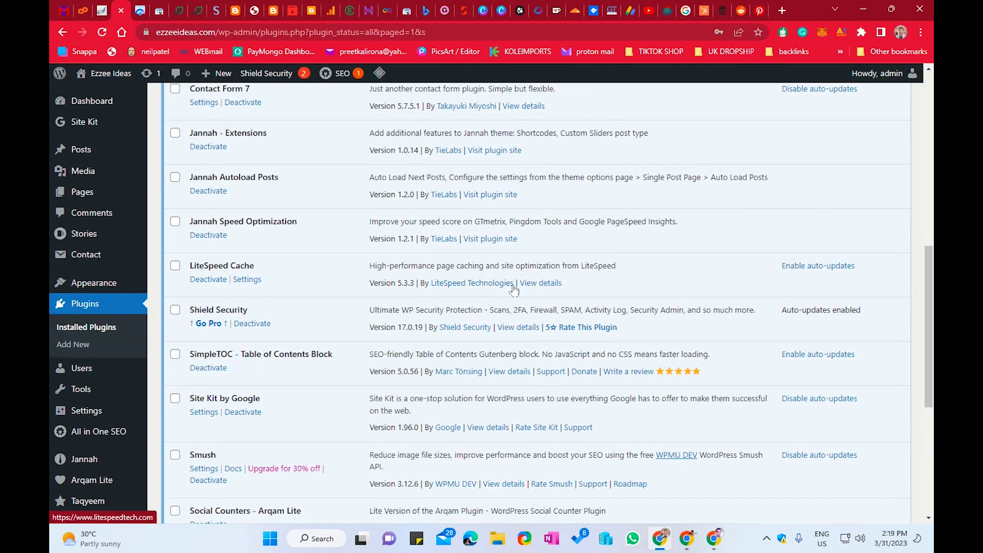
scroll(514, 289, "down", 2)
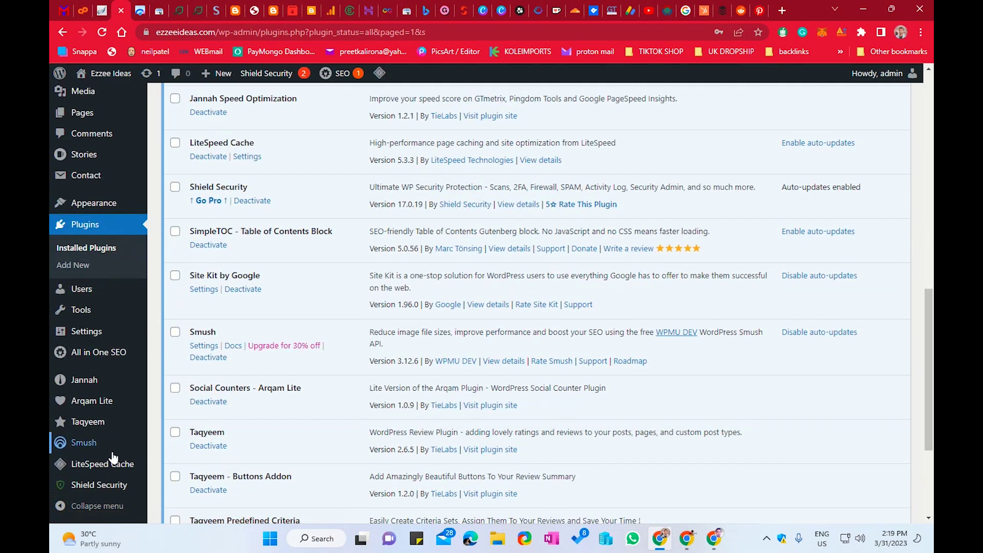
mouse_move(115, 467)
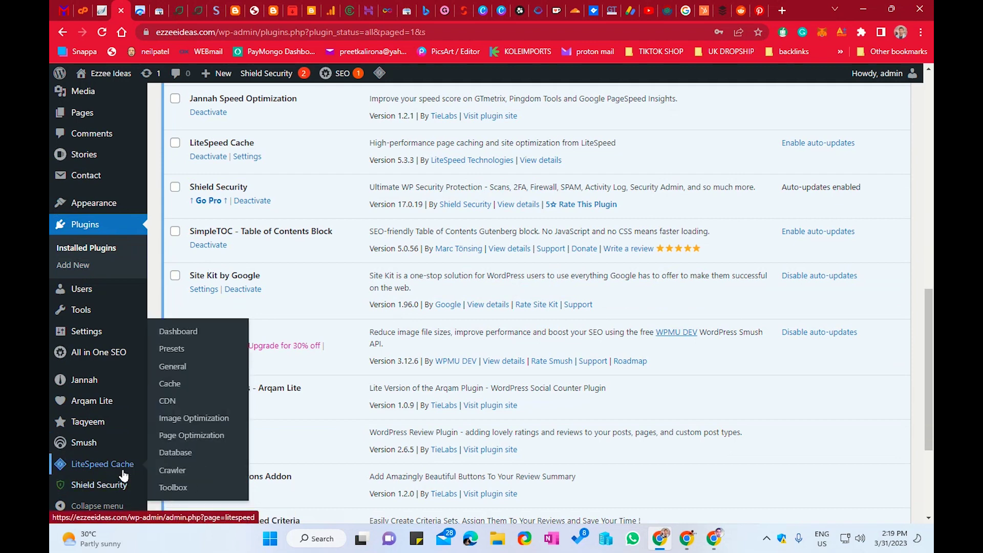
left_click(169, 338)
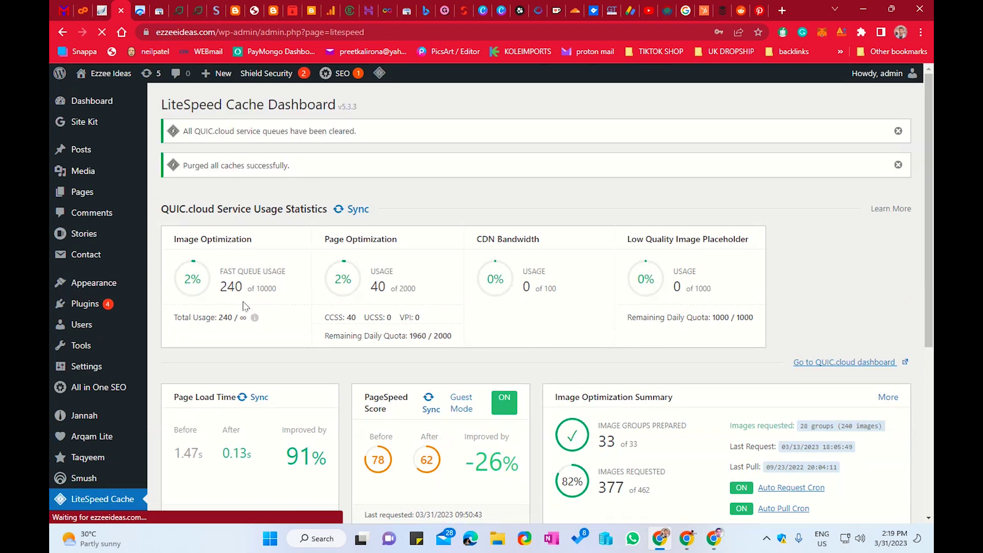
scroll(248, 318, "down", 2)
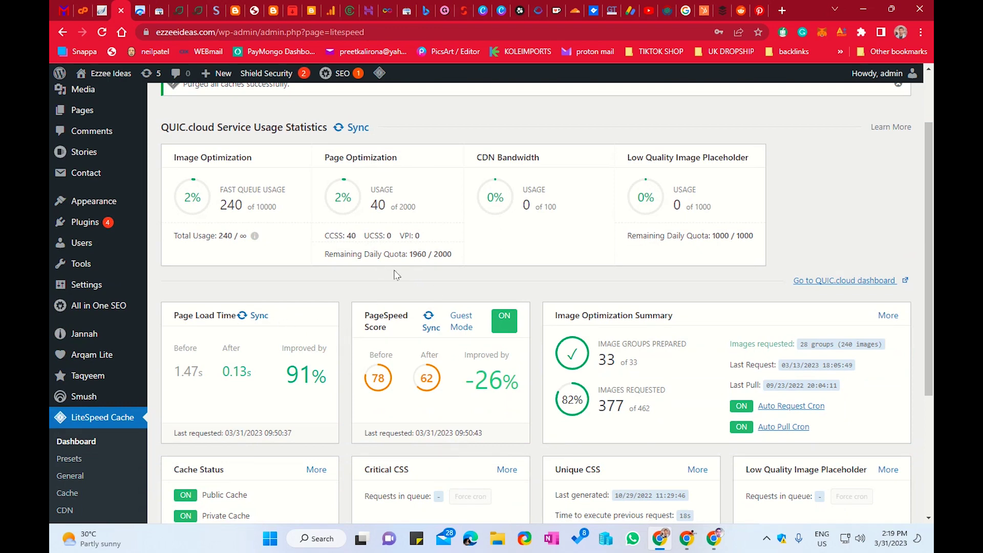
scroll(499, 252, "down", 2)
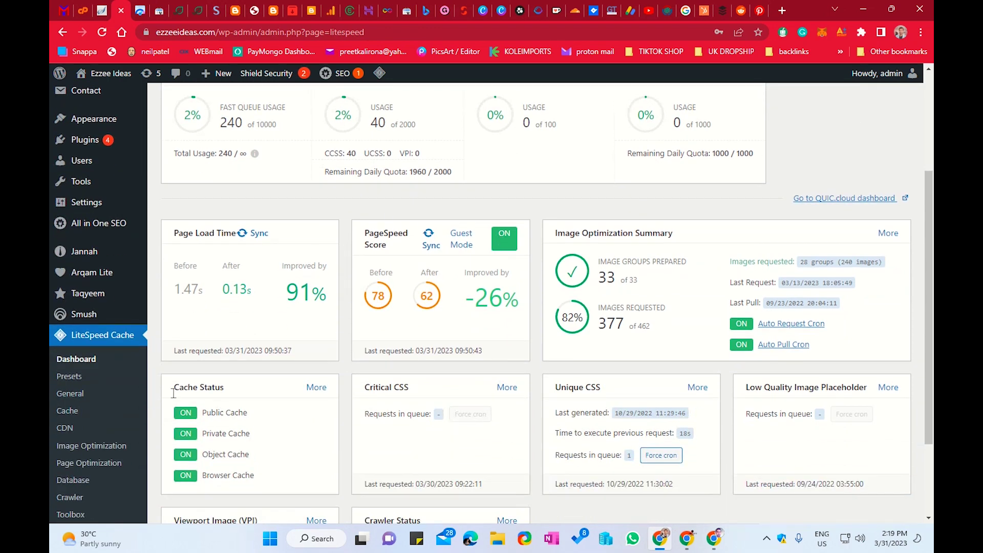
Apply the Advanced (Recommended) preset from the LiteSpeed Cache standard presets and accept replacing the current settings
left_click(70, 380)
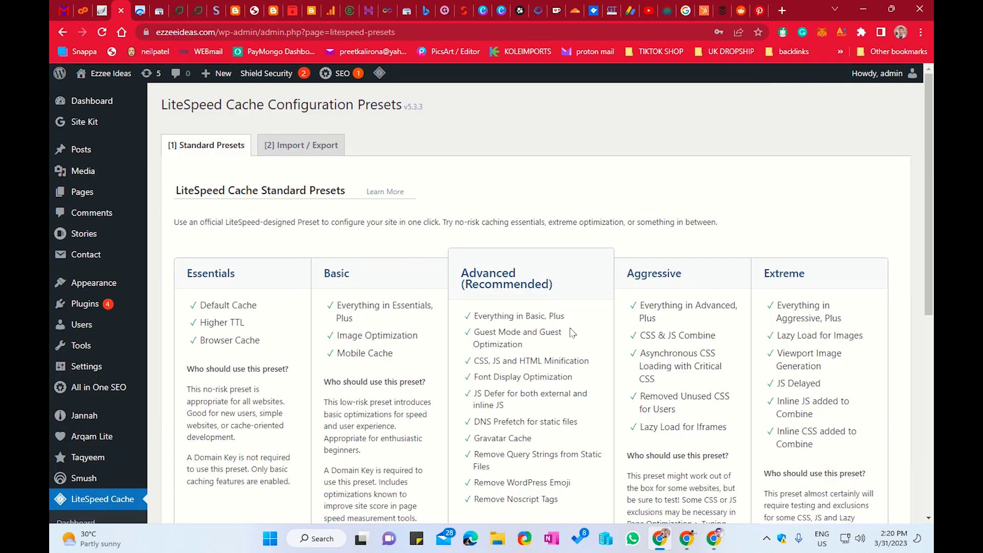
scroll(520, 301, "down", 3)
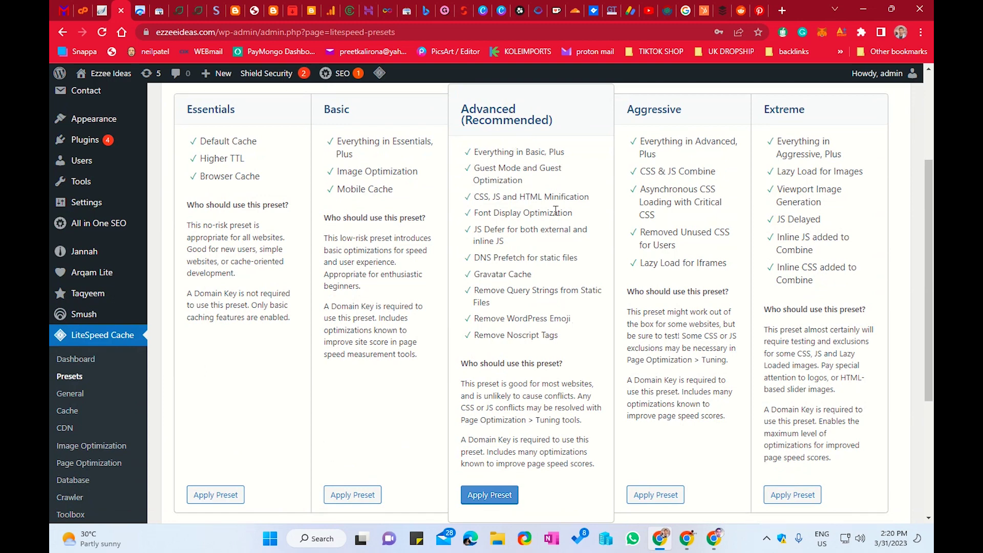
scroll(552, 214, "down", 1)
left_click(487, 453)
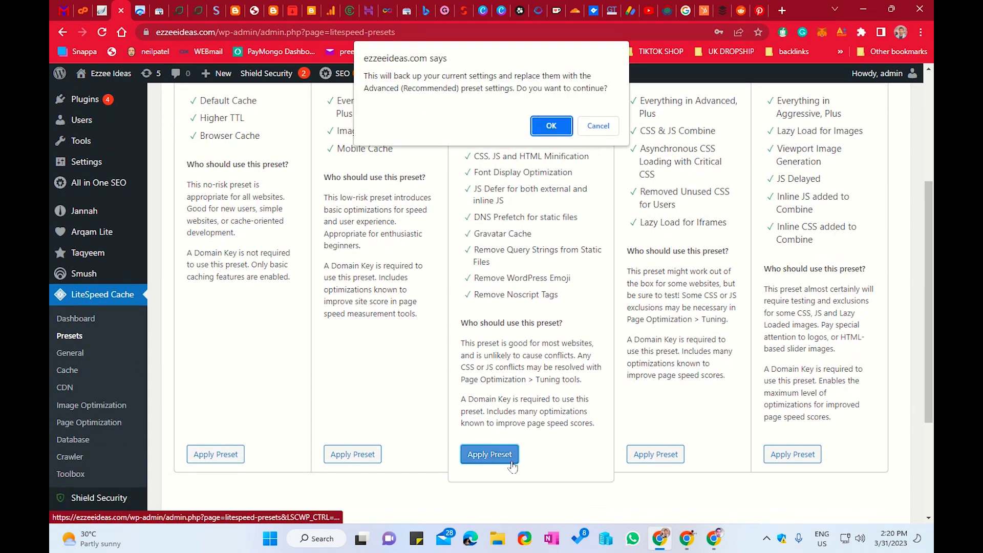
left_click(537, 129)
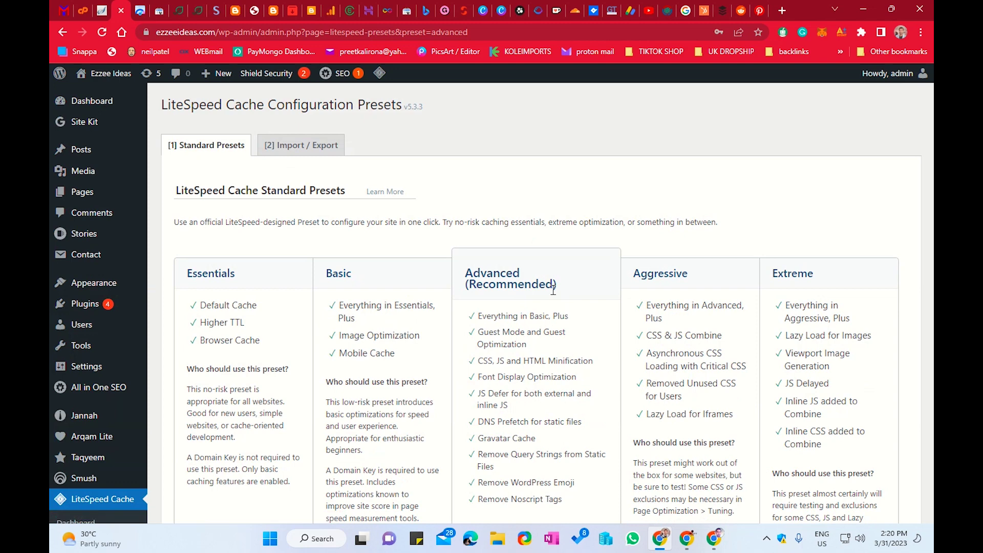
Request a new domain key in the LiteSpeed Cache general settings
scroll(553, 290, "down", 4)
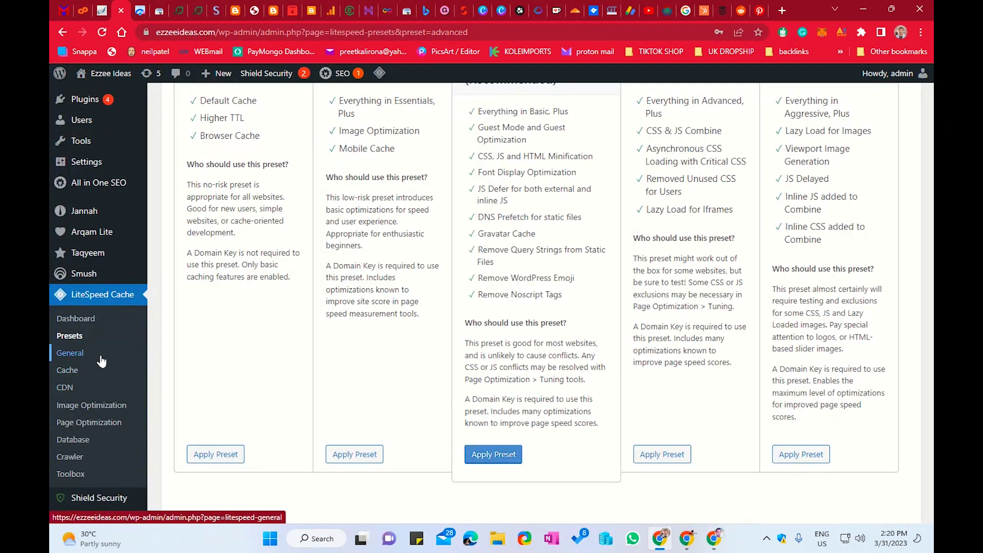
left_click(100, 359)
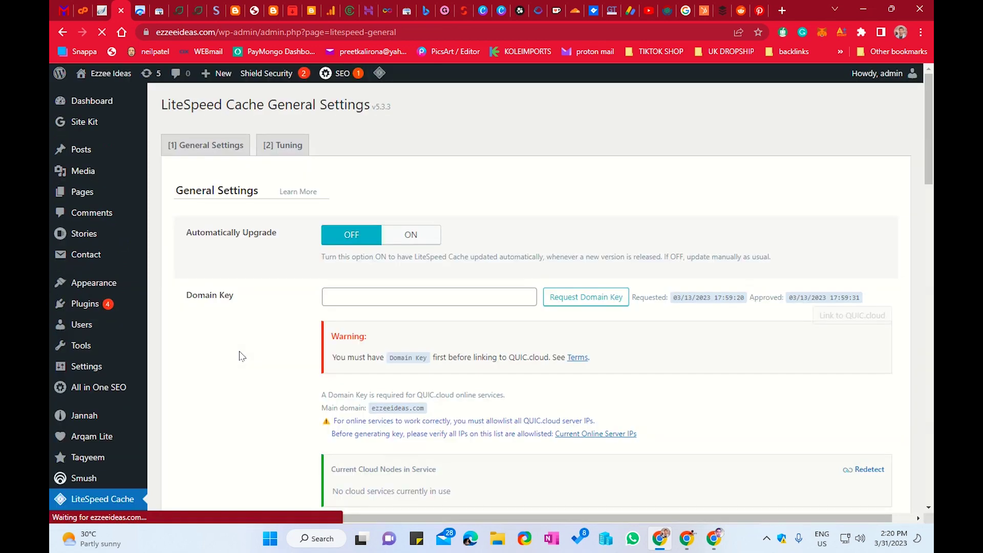
scroll(241, 355, "down", 2)
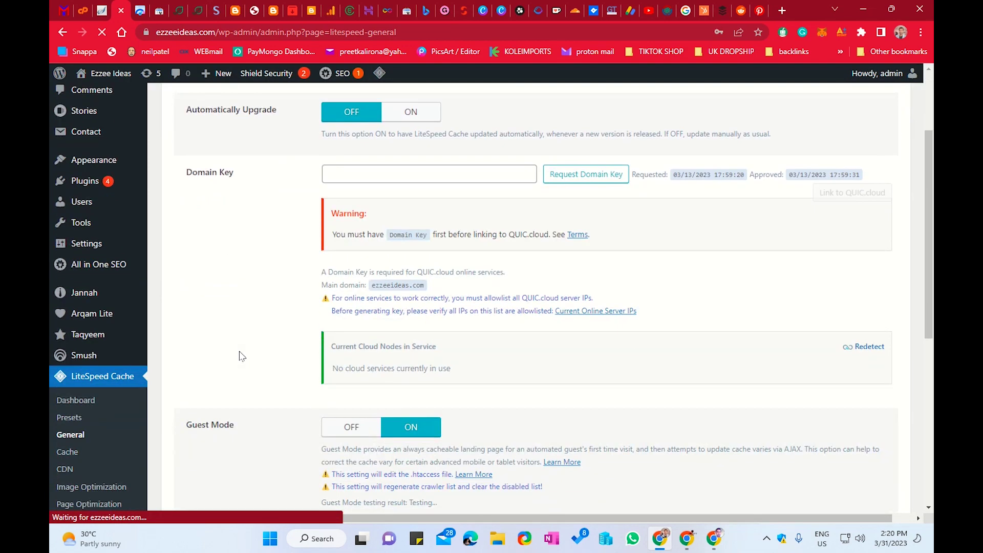
scroll(241, 355, "up", 2)
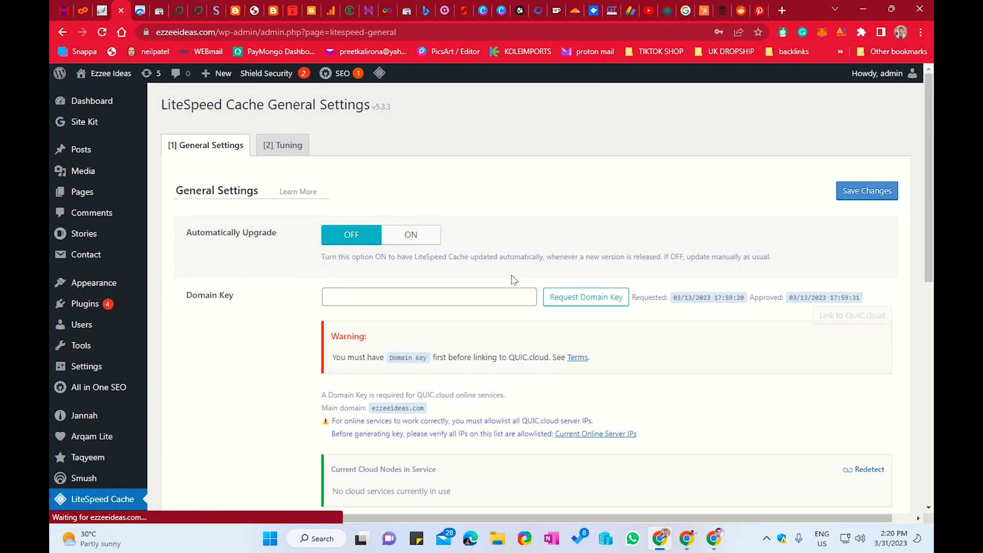
left_click(586, 296)
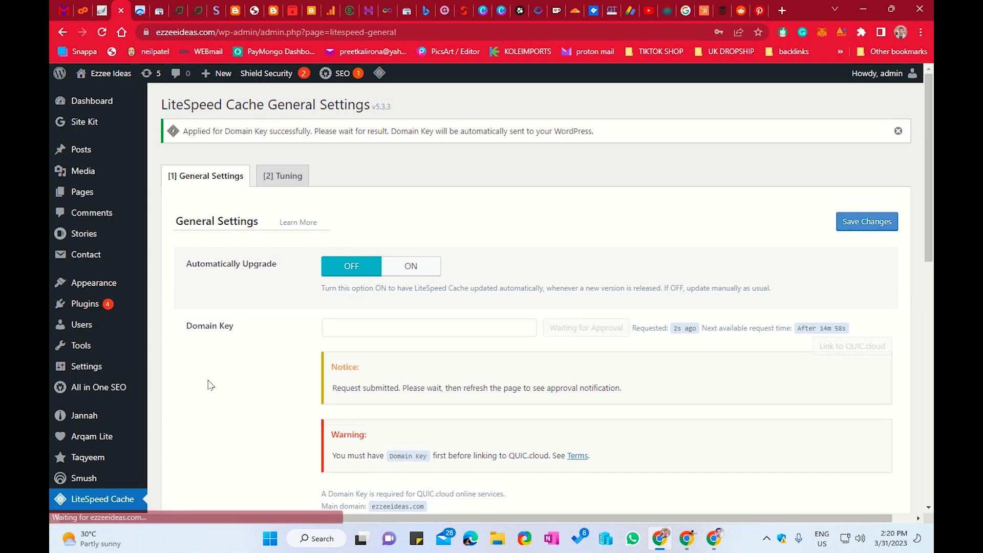
Read the domain key request notice and review the Guest Mode, Guest Optimization, Server IP and Notifications settings
scroll(209, 385, "down", 3)
scroll(211, 358, "up", 3)
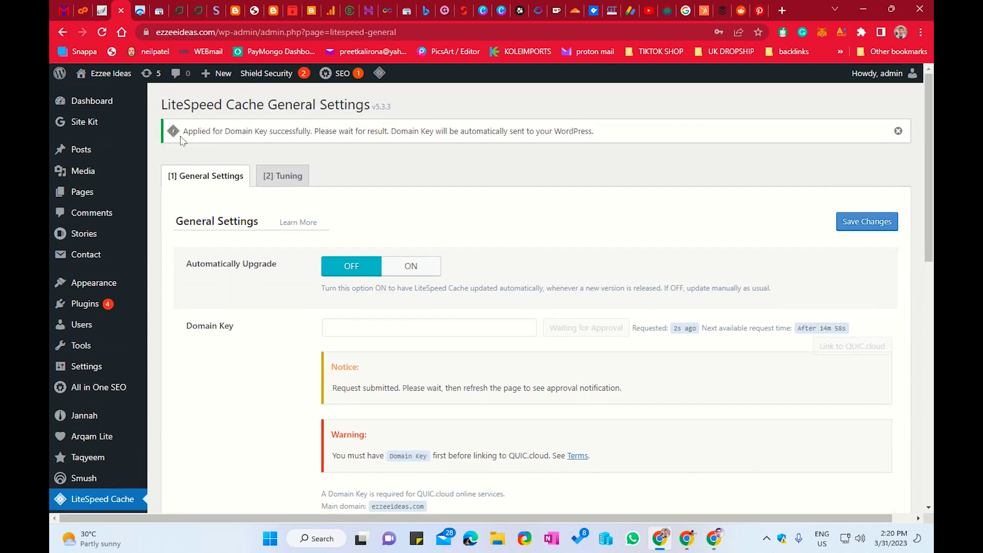
left_click_drag(183, 131, 411, 132)
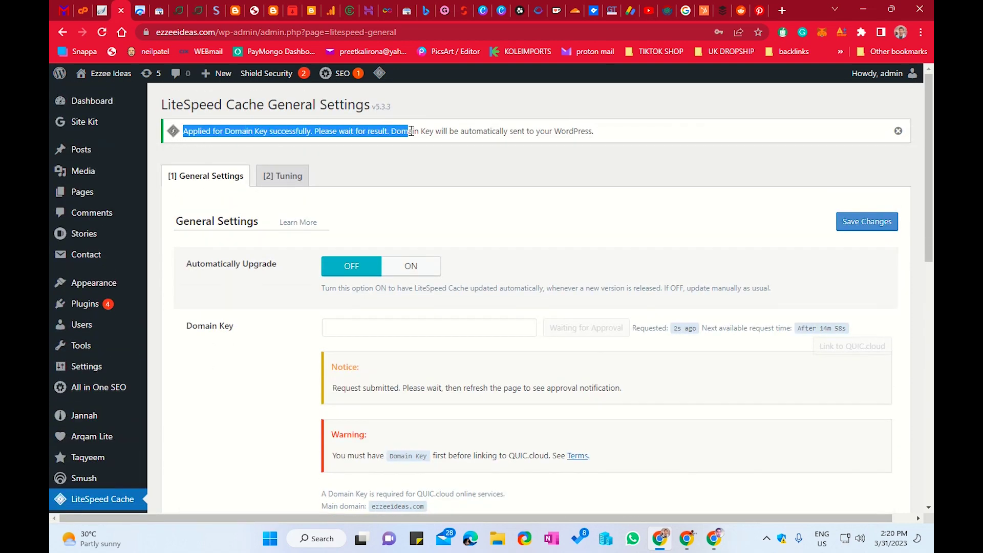
left_click(380, 133)
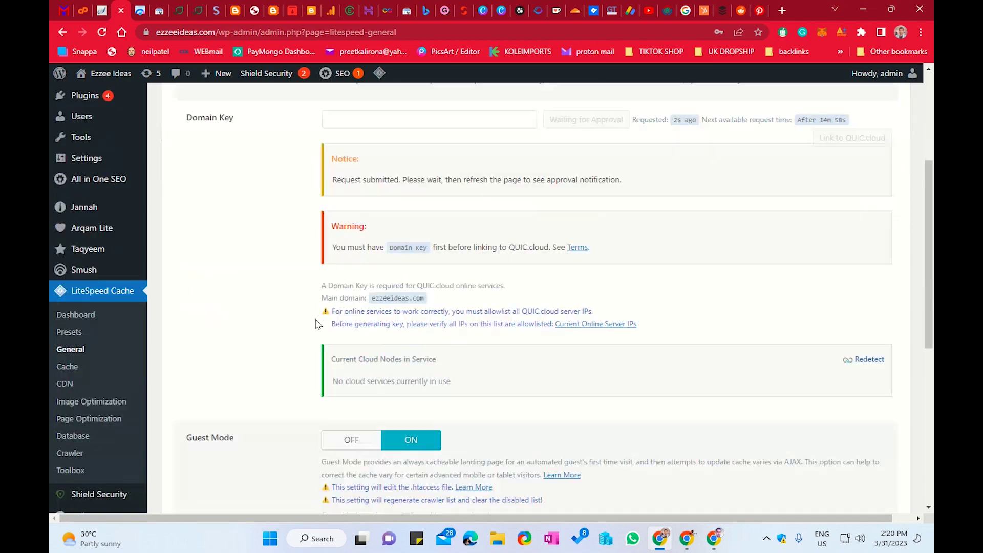
scroll(305, 367, "down", 5)
scroll(305, 367, "up", 3)
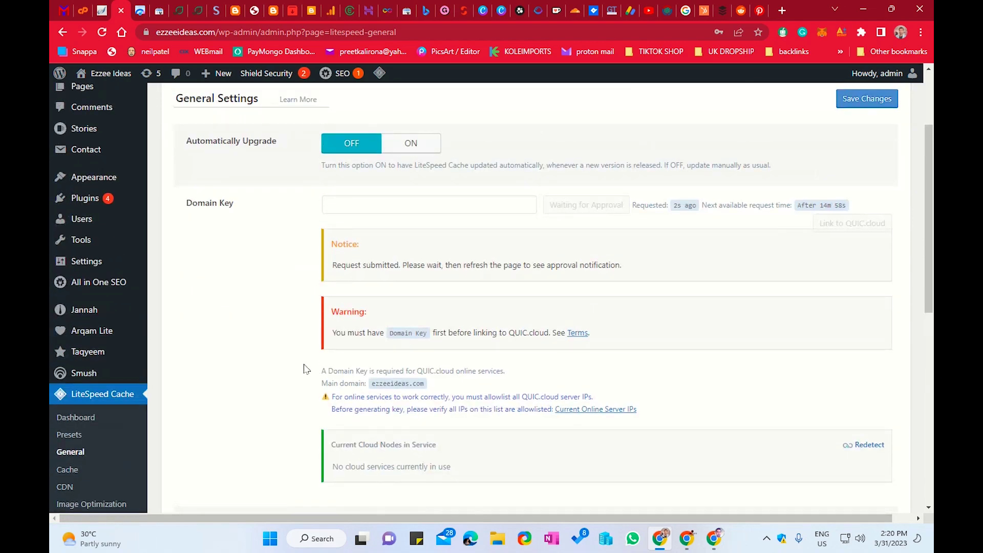
scroll(305, 368, "down", 5)
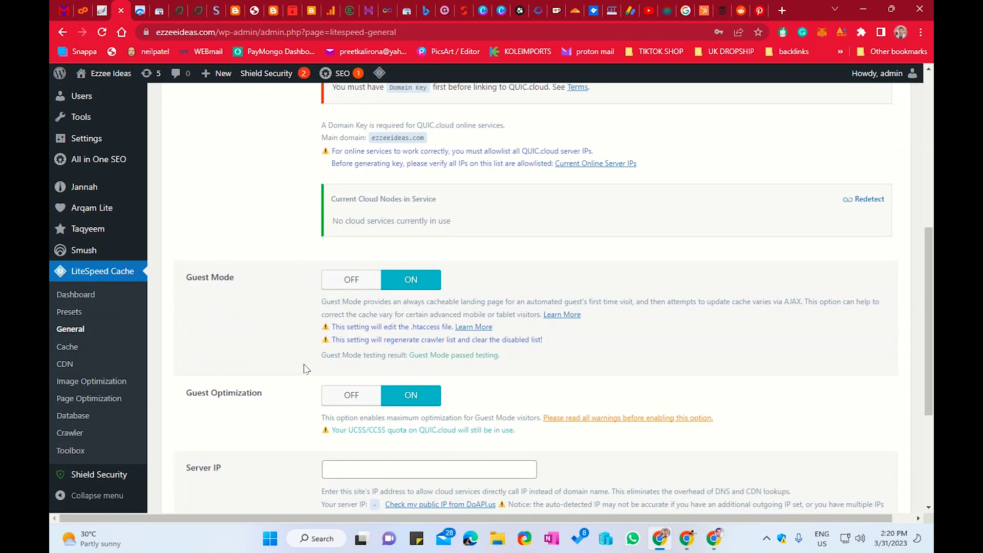
scroll(305, 368, "down", 4)
scroll(305, 369, "up", 2)
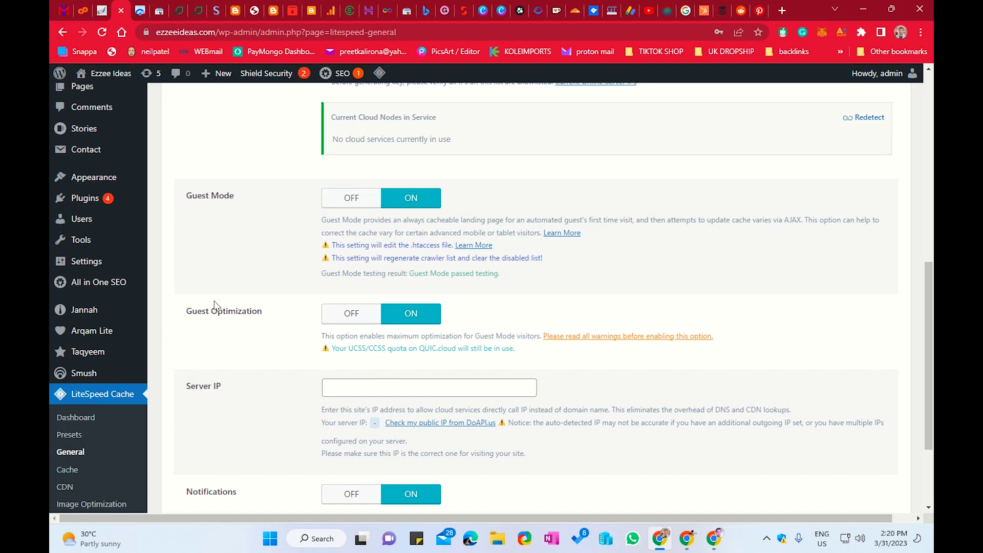
scroll(400, 347, "down", 2)
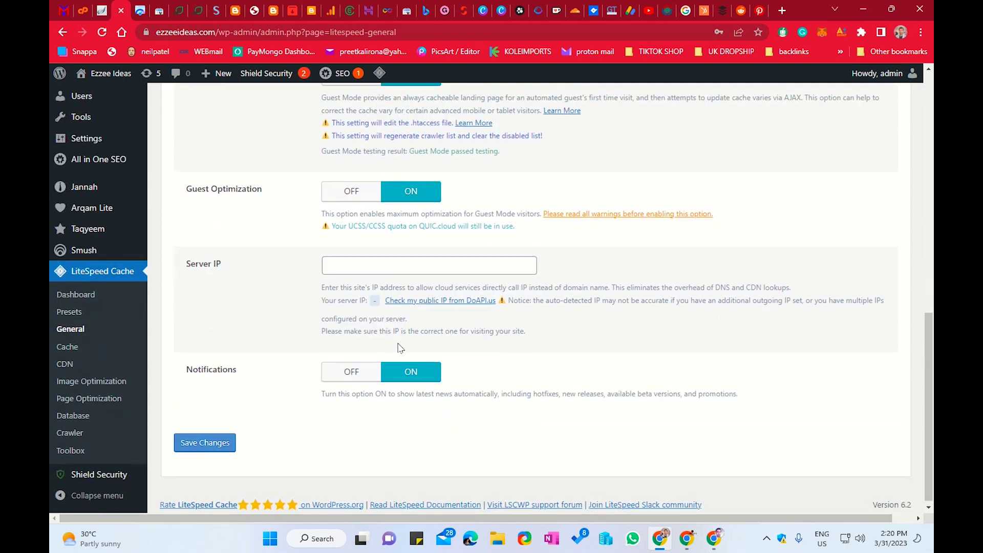
scroll(400, 347, "up", 3)
scroll(368, 323, "down", 1)
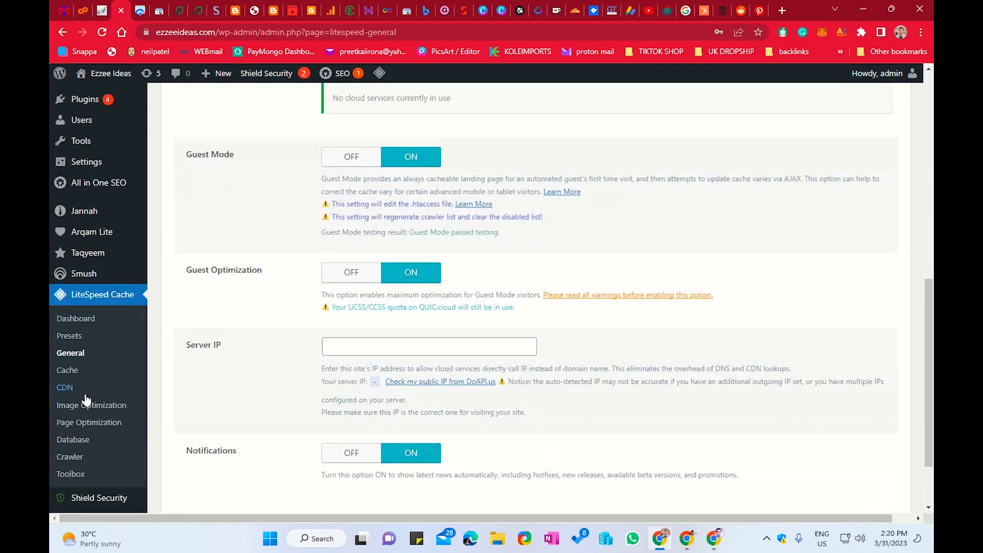
Open the LiteSpeed Cache settings and review the cache control options, from Enable Cache down to Drop Query String
left_click(74, 370)
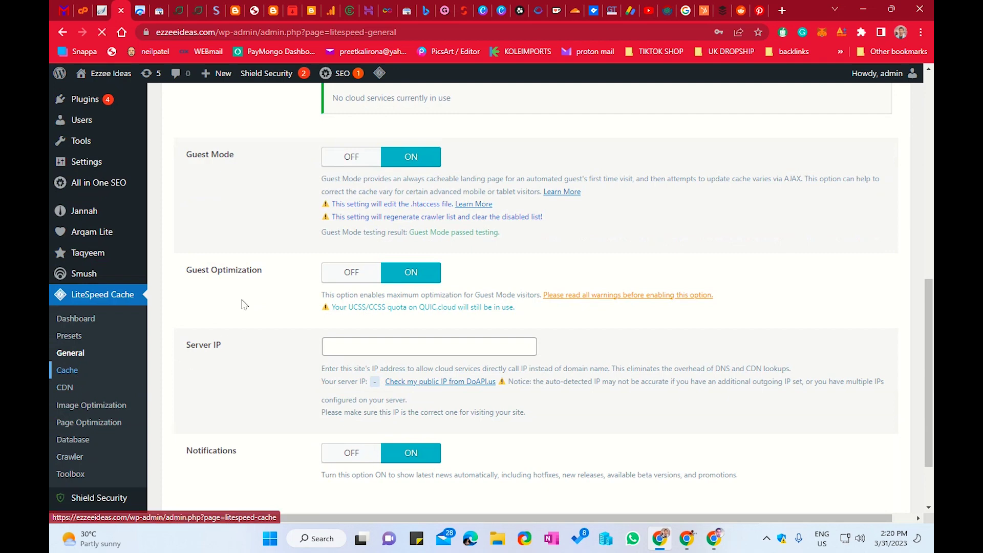
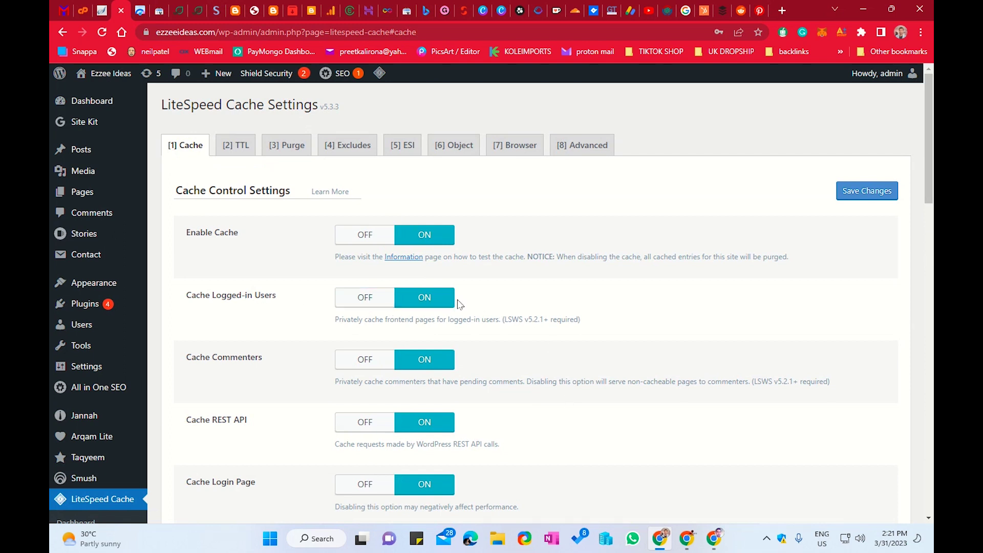
scroll(482, 216, "down", 3)
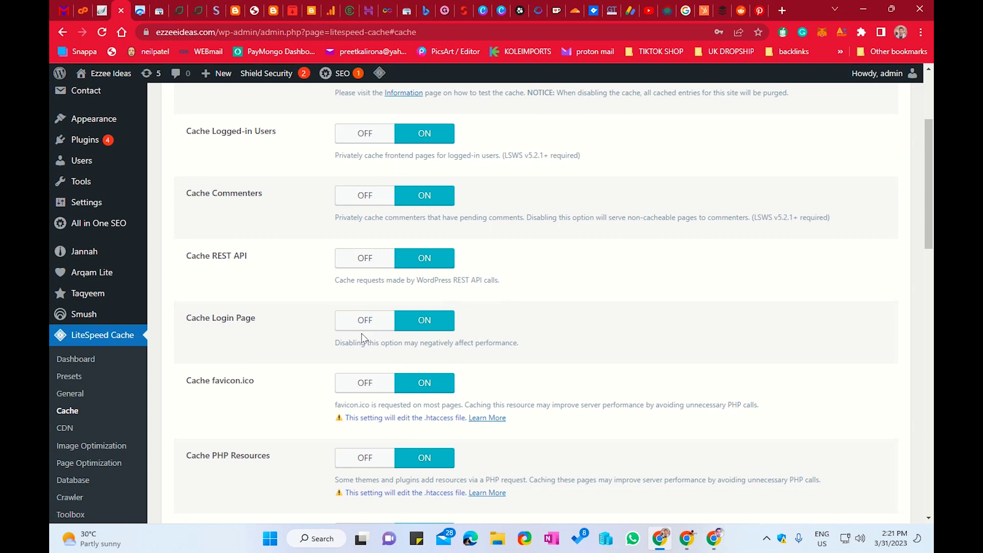
scroll(318, 344, "down", 1)
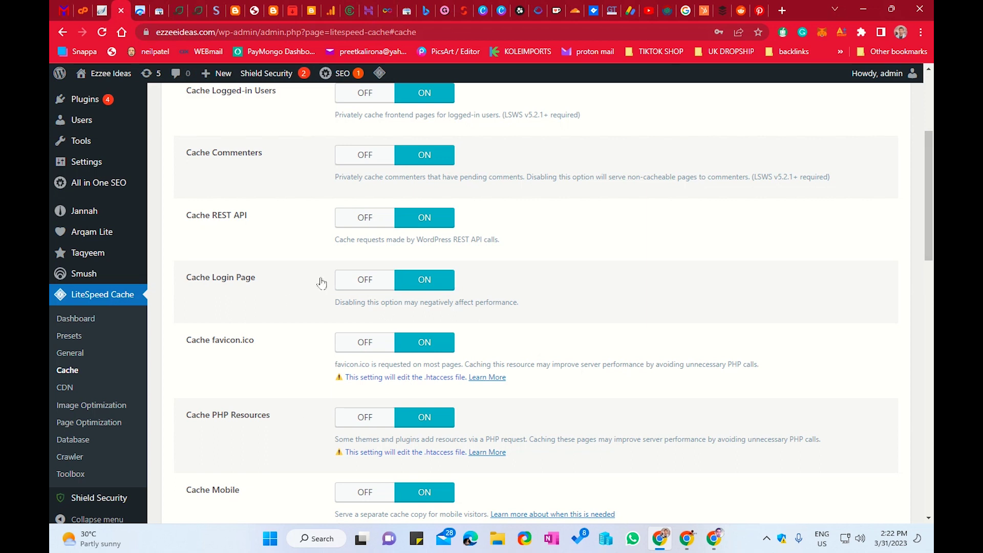
scroll(461, 246, "down", 2)
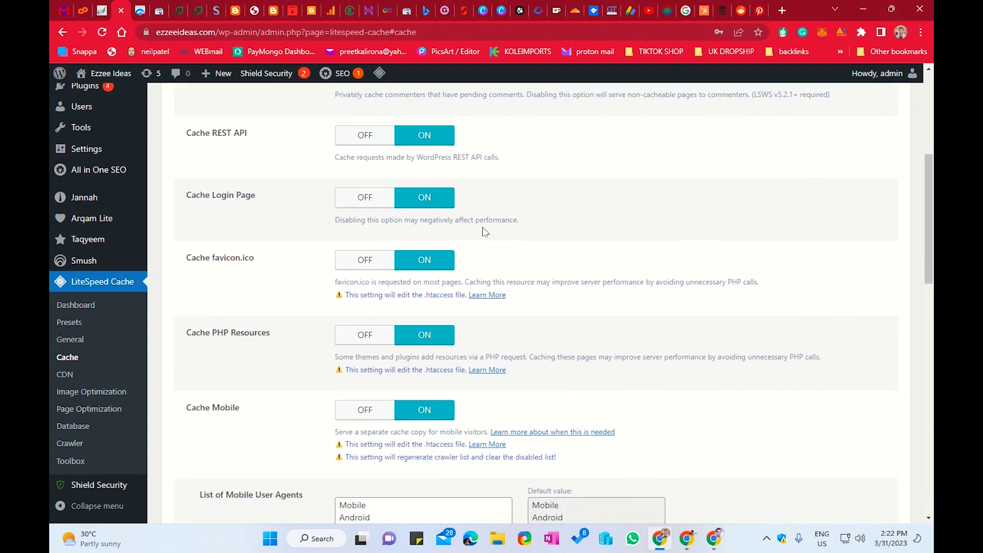
scroll(441, 259, "down", 2)
scroll(441, 259, "down", 3)
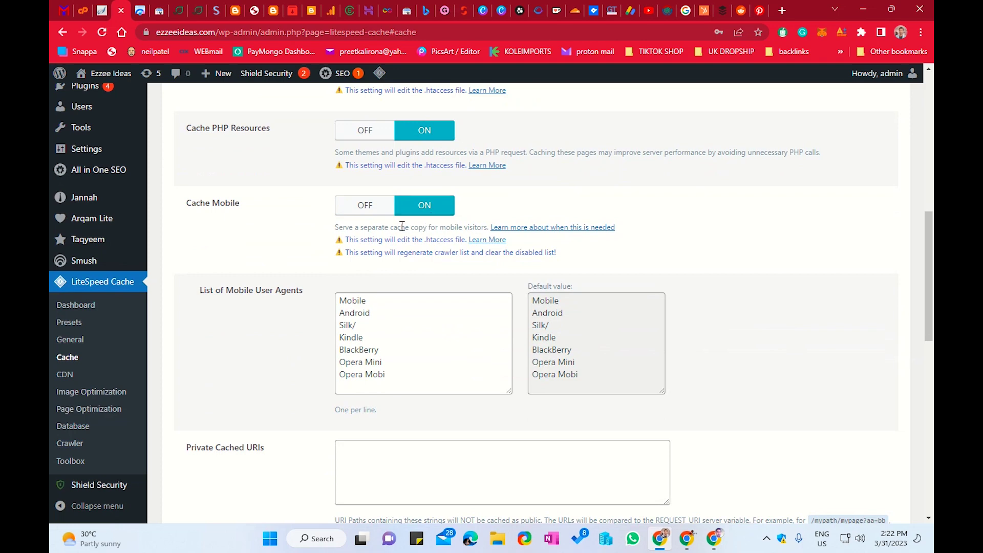
scroll(401, 215, "down", 3)
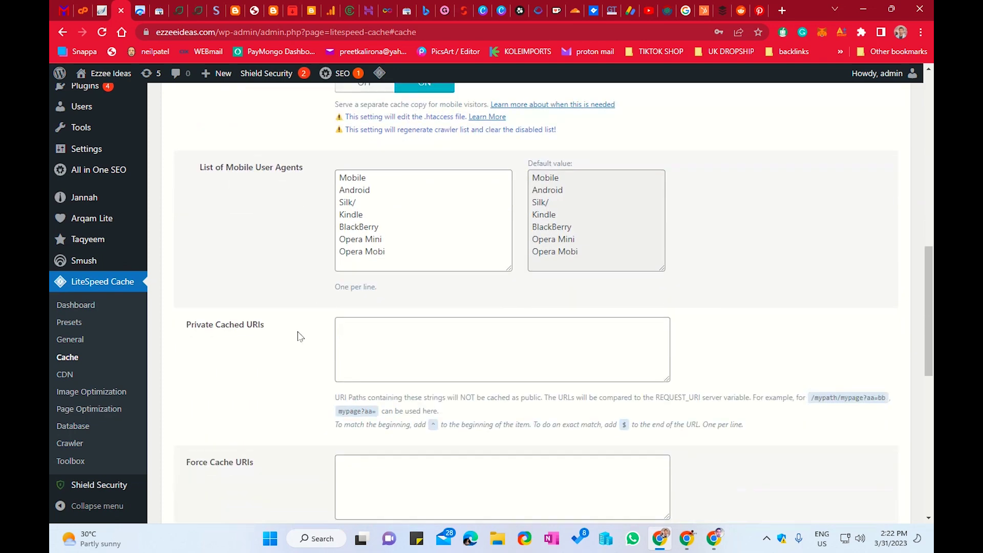
scroll(299, 358, "down", 13)
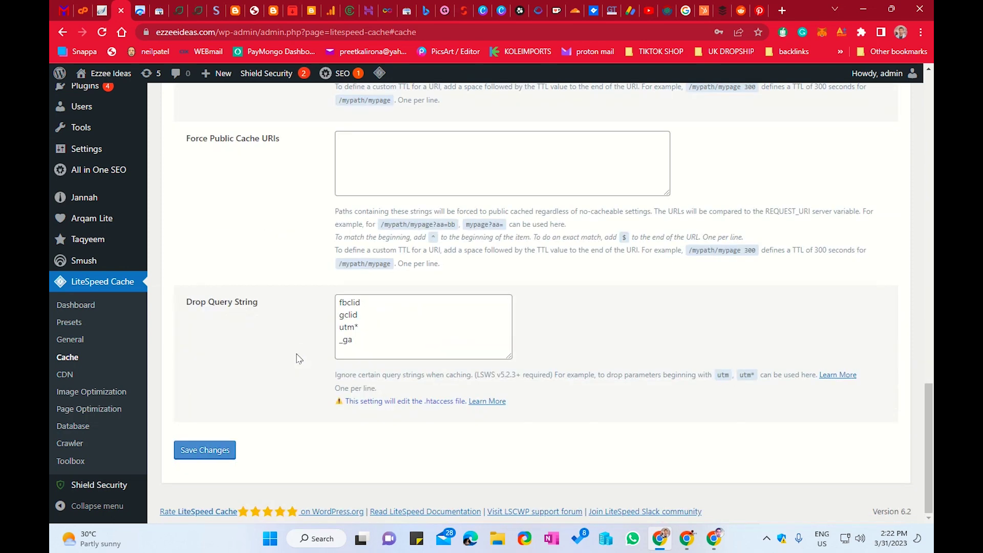
scroll(297, 356, "up", 10)
scroll(300, 358, "up", 15)
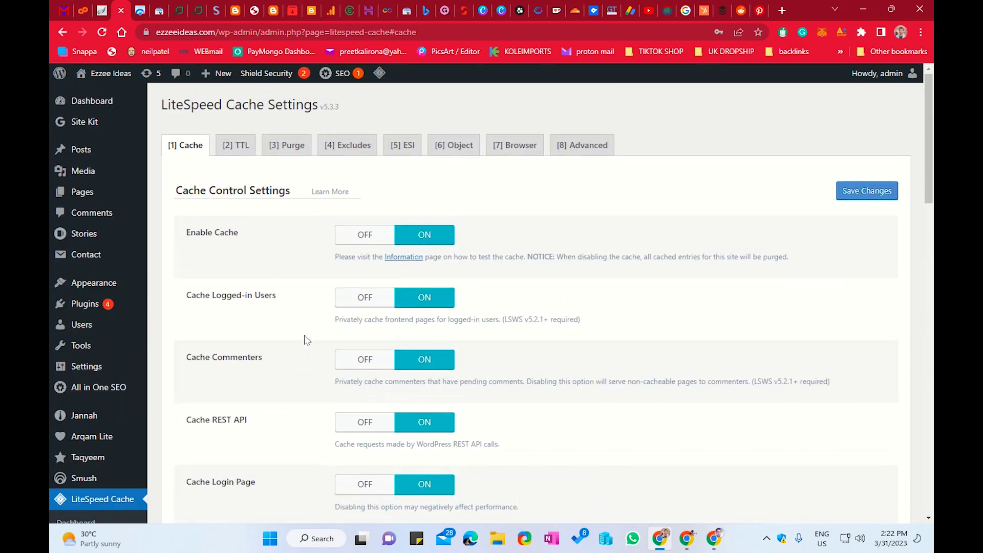
Review the object cache method, host, port and lifetime settings, and check the browser cache settings
left_click(445, 148)
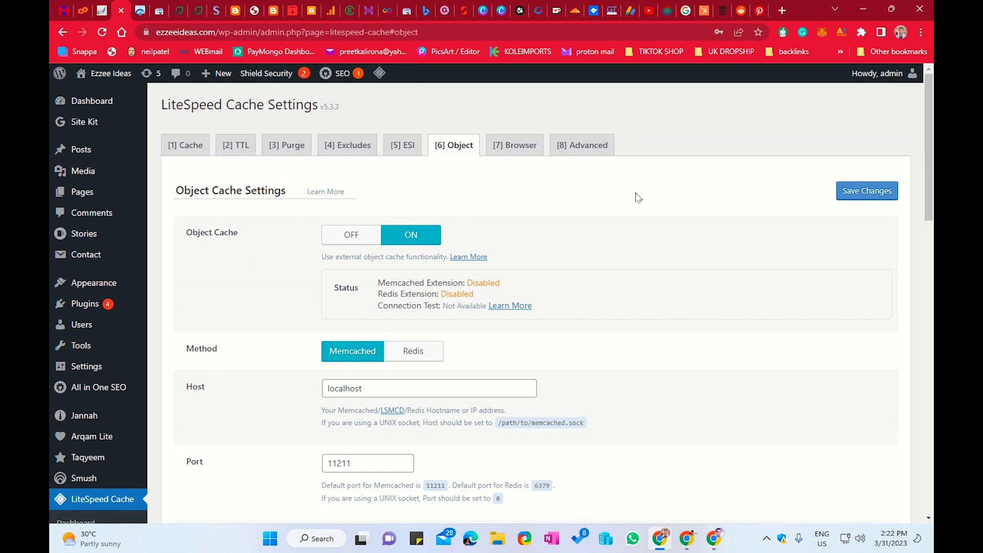
scroll(594, 320, "down", 2)
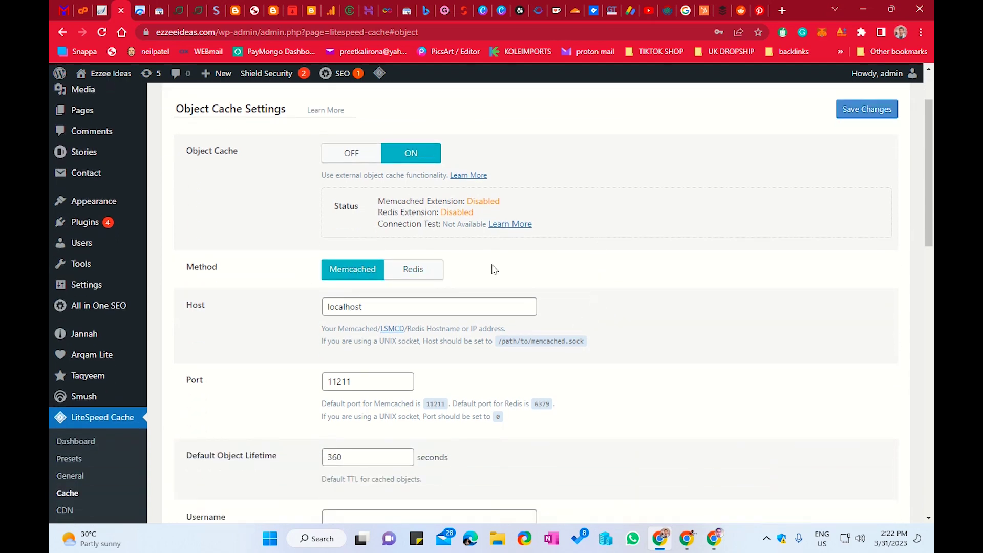
scroll(259, 333, "down", 2)
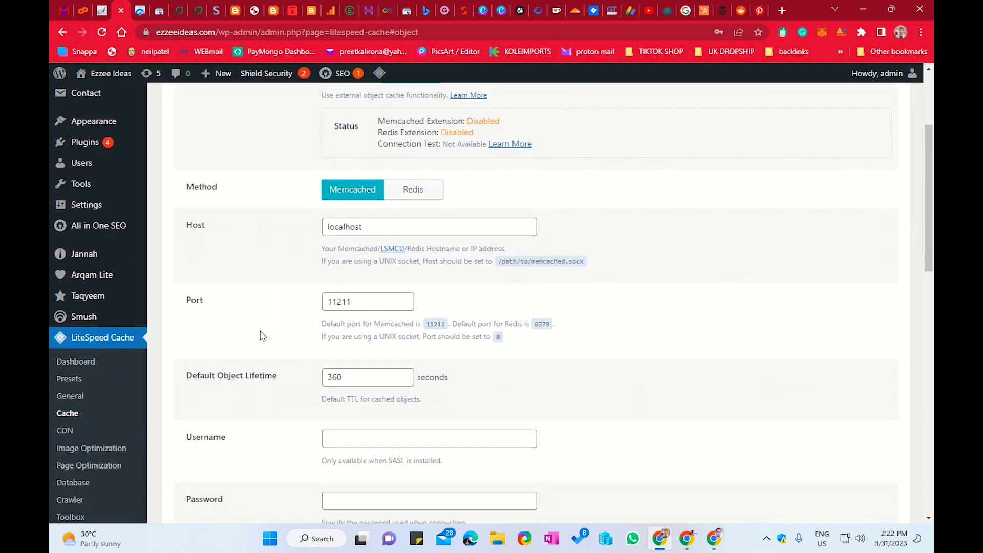
scroll(259, 333, "up", 4)
scroll(248, 297, "down", 6)
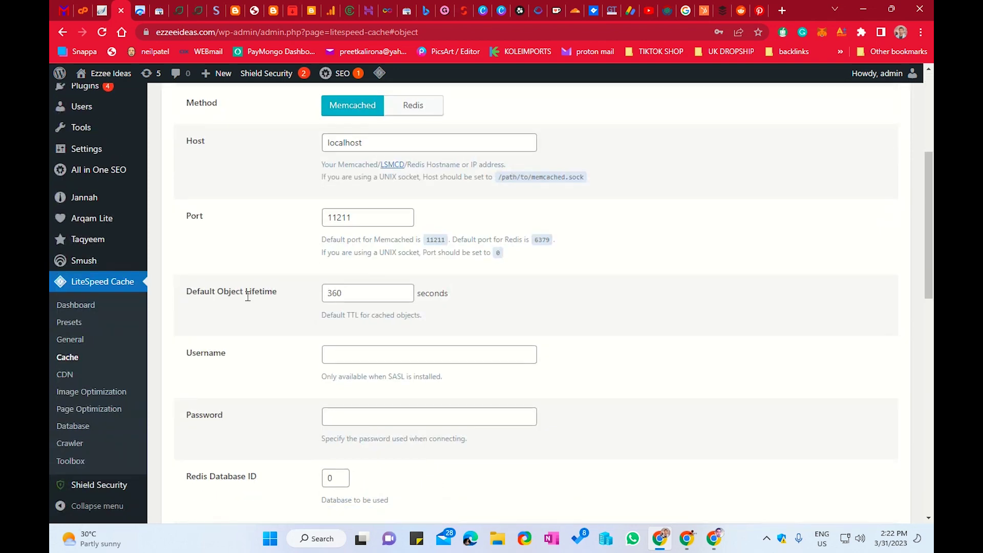
scroll(248, 297, "down", 4)
scroll(248, 297, "up", 10)
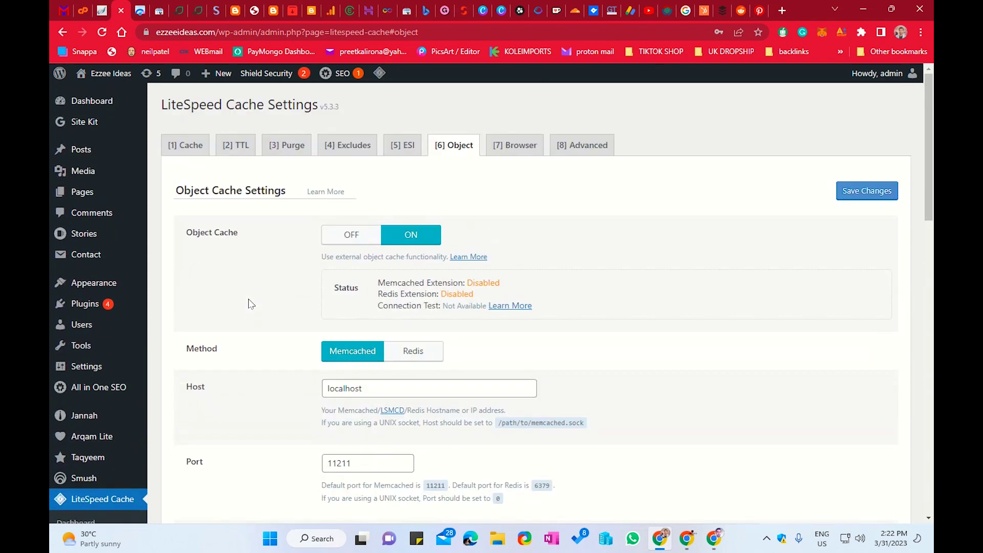
left_click(518, 147)
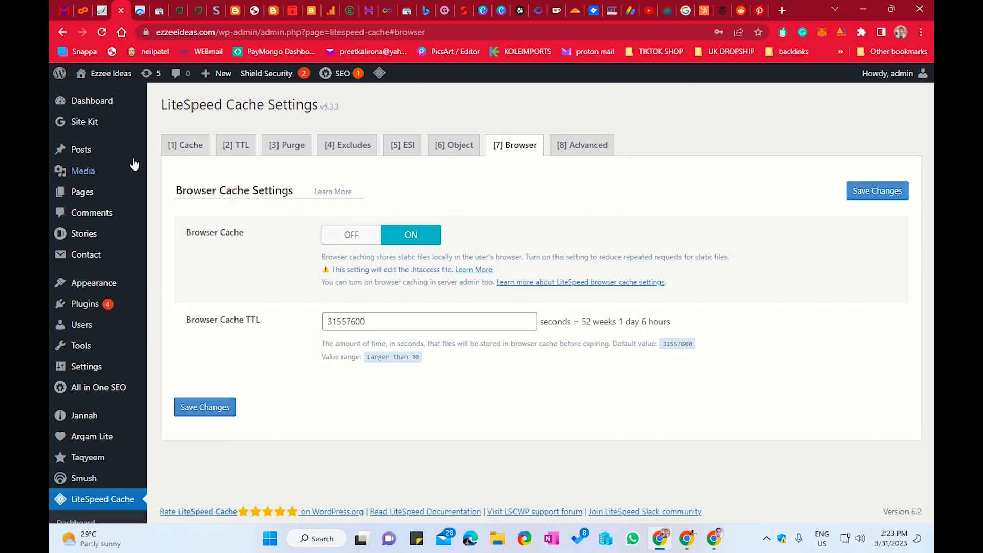
Return to the WordPress dashboard and open the LiteSpeed Cache page optimization settings
left_click(169, 104)
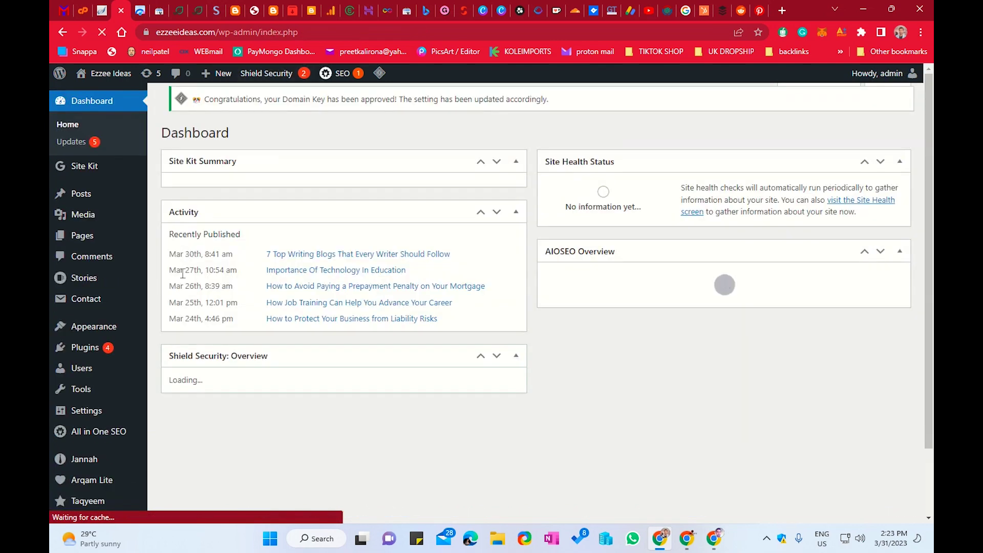
scroll(84, 358, "down", 1)
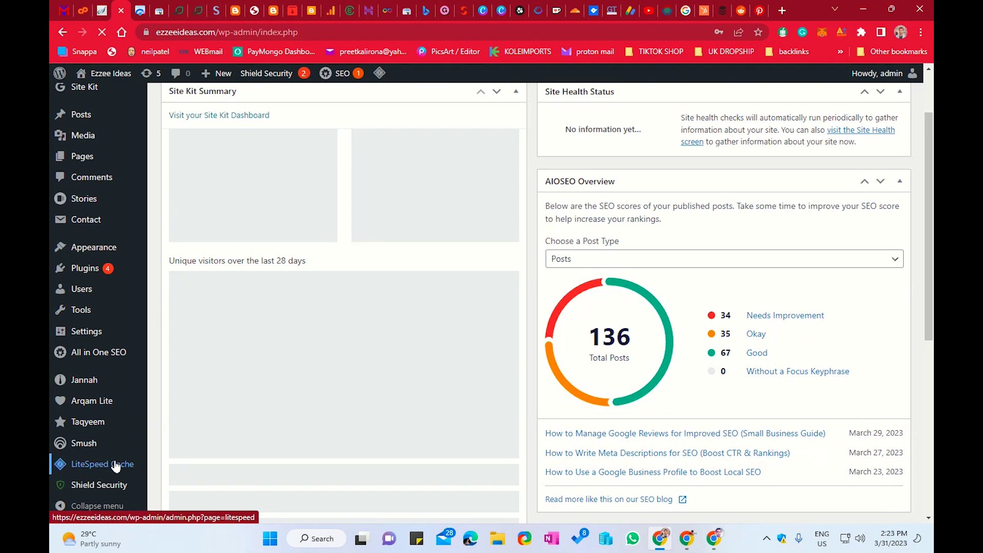
mouse_move(114, 464)
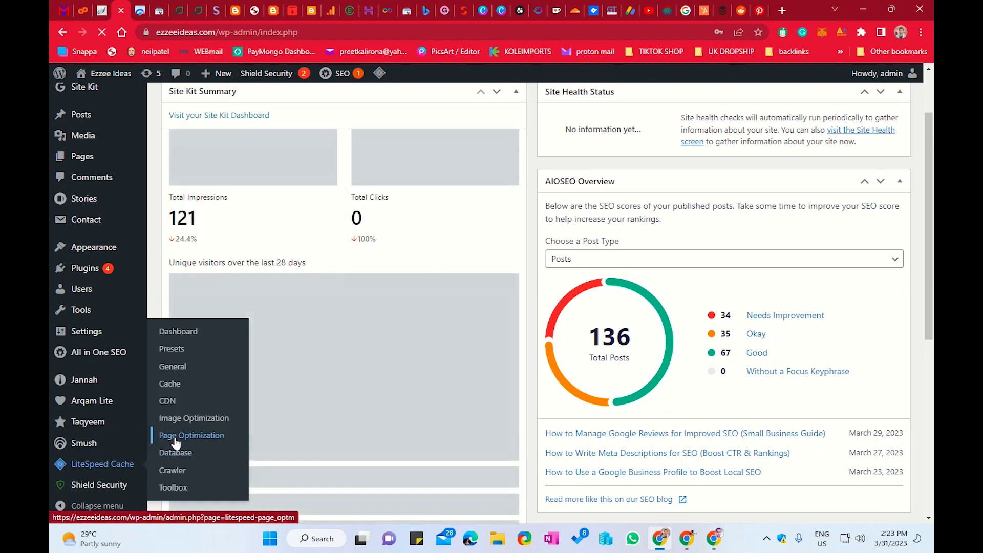
left_click(176, 443)
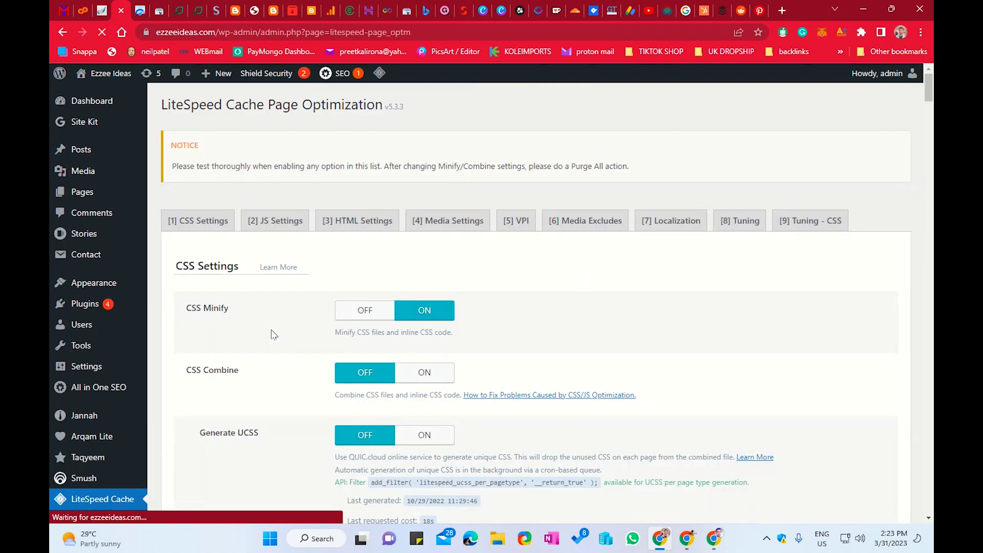
Check the site's desktop and mobile scores in the PageSpeed Insights report, and return to the page optimization settings
left_click(141, 8)
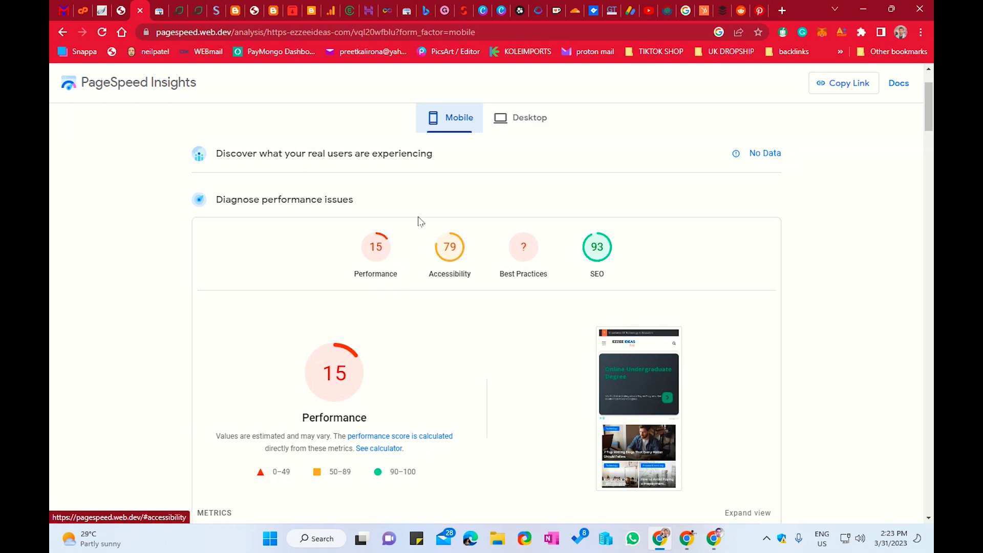
left_click(502, 119)
left_click(434, 128)
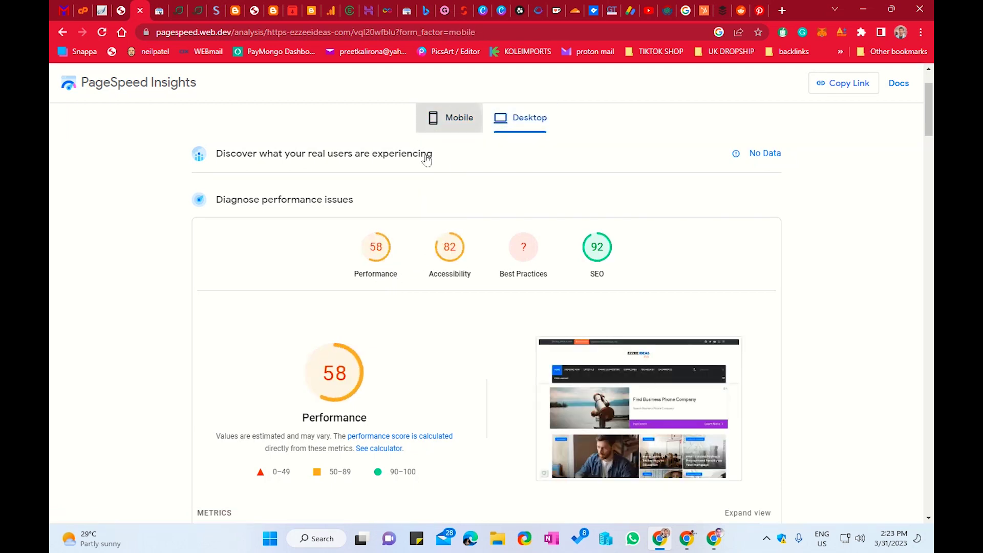
left_click(101, 10)
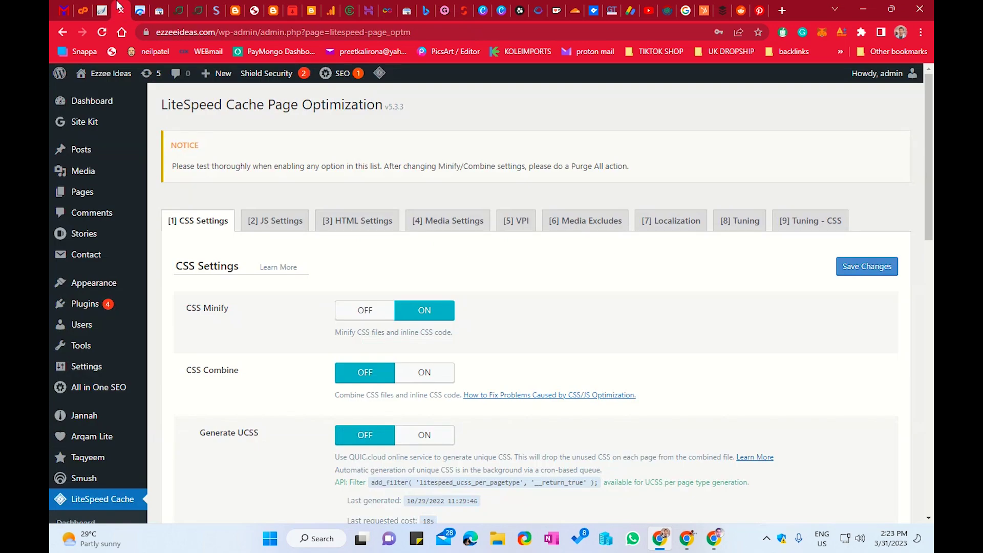
Turn on CSS Combine in the CSS settings
scroll(228, 308, "down", 3)
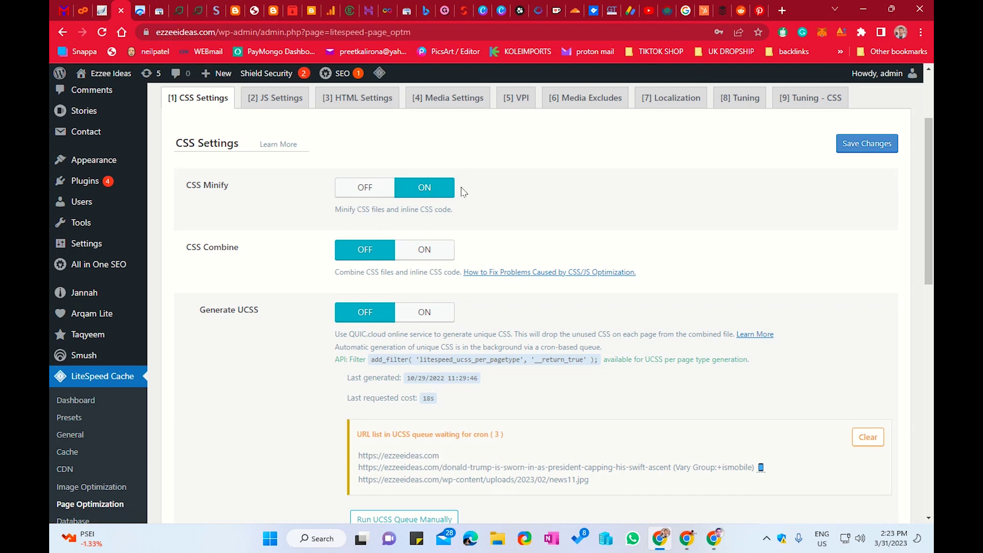
scroll(437, 186, "down", 2)
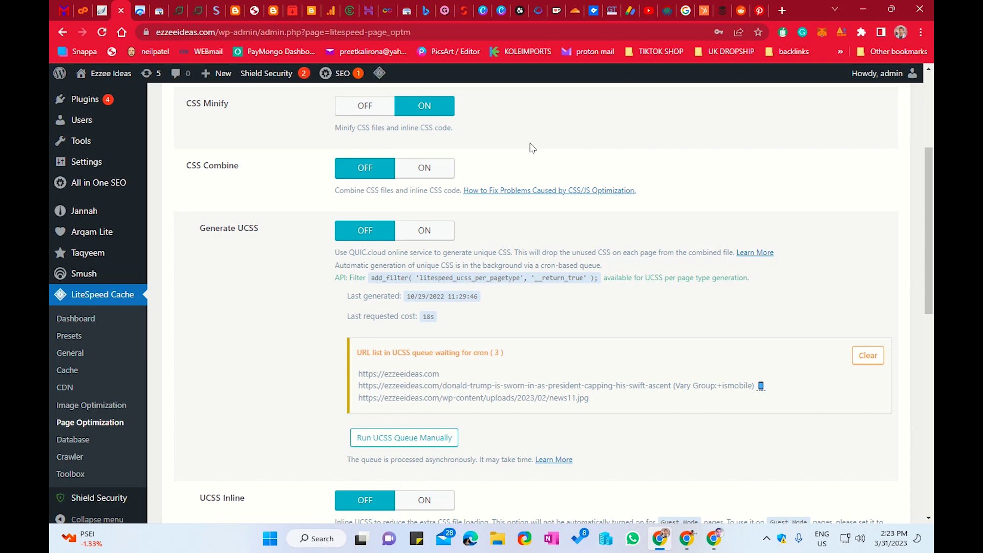
left_click(425, 167)
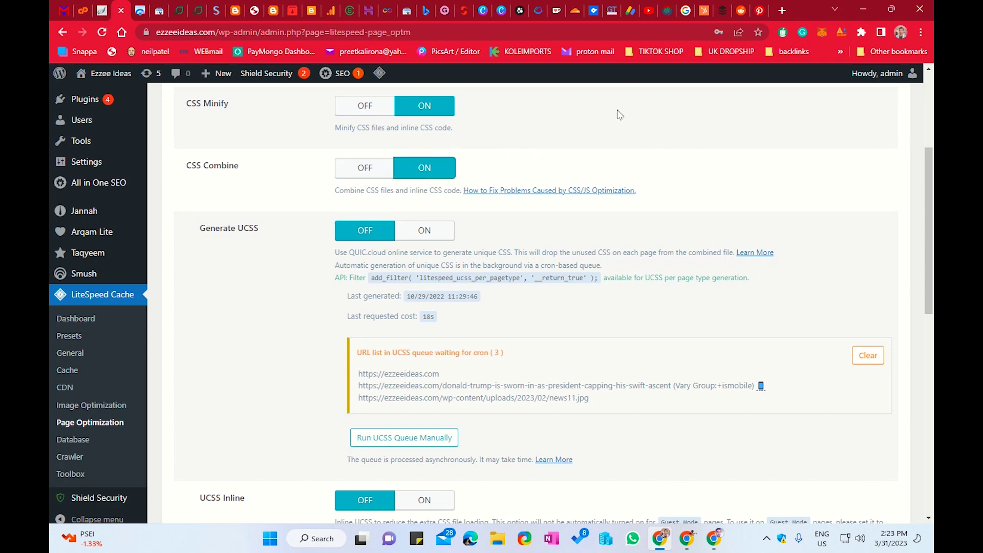
Turn on Load CSS Asynchronously in the CSS settings and read its description
scroll(620, 114, "down", 6)
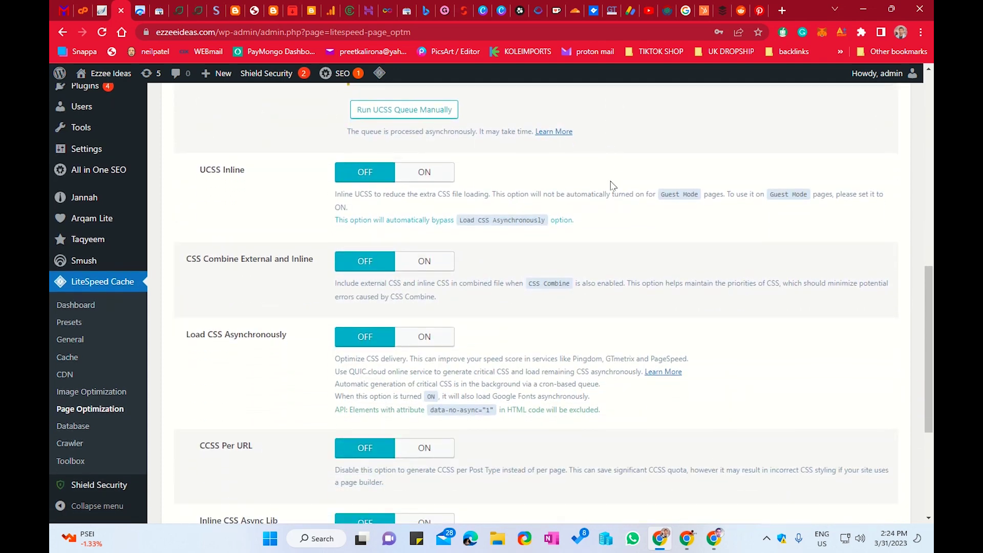
scroll(611, 185, "down", 3)
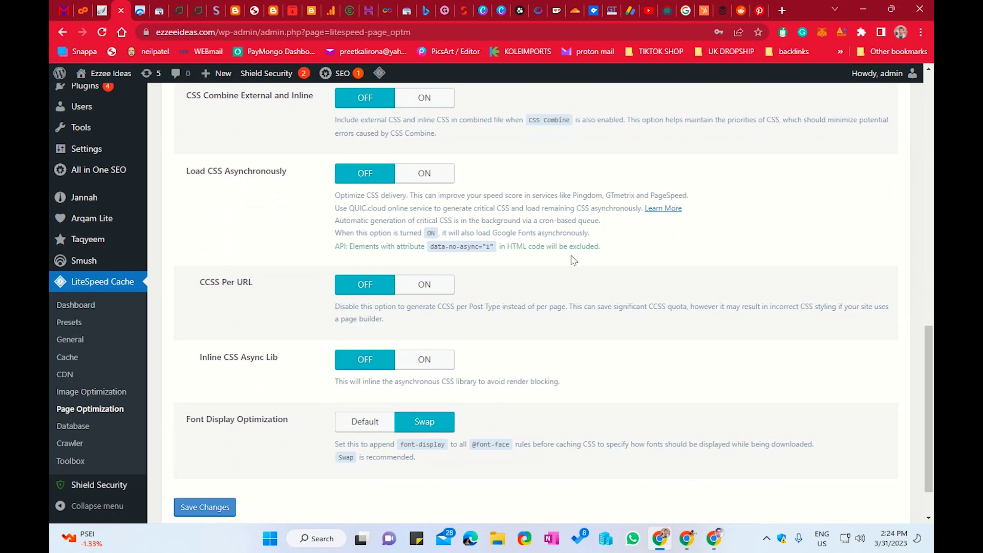
scroll(573, 260, "up", 1)
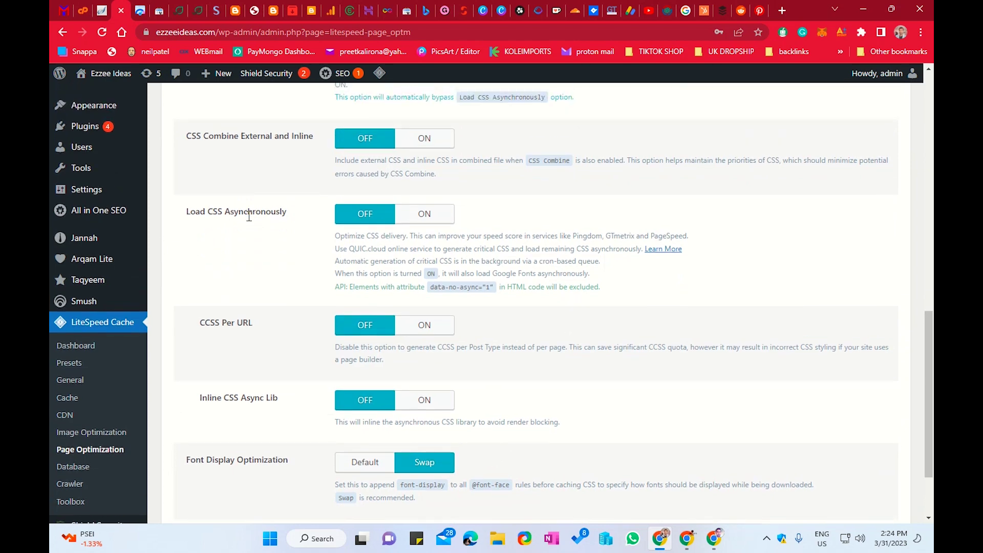
left_click(417, 214)
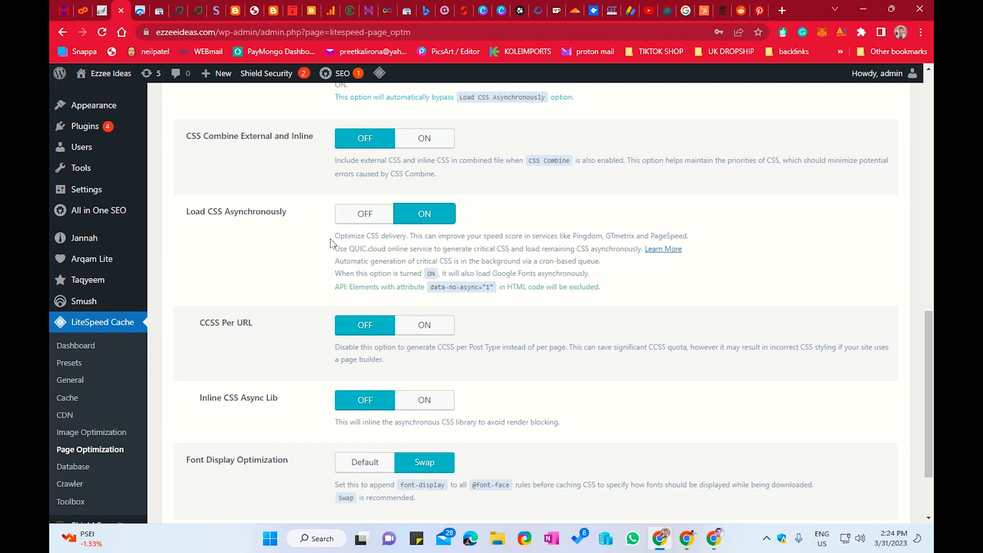
left_click_drag(333, 237, 594, 245)
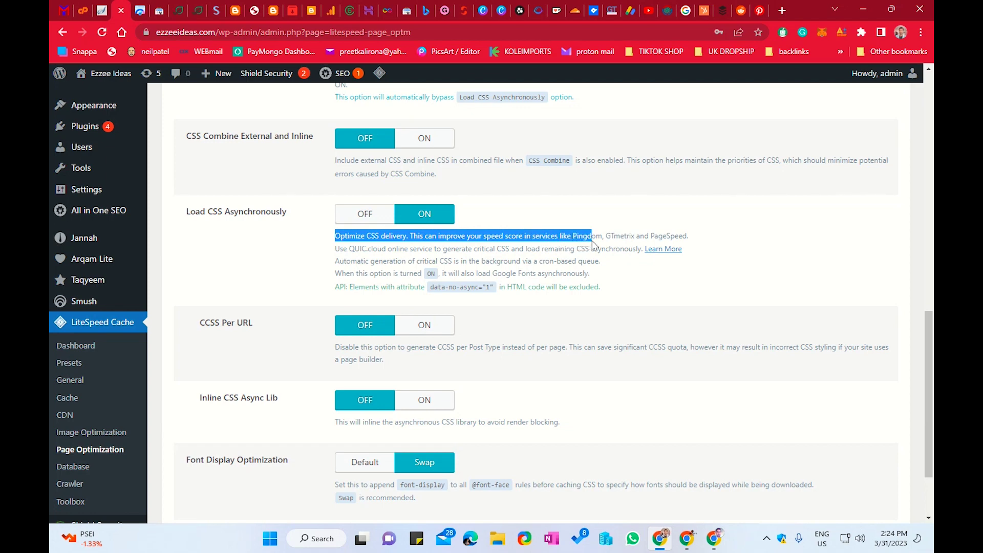
left_click(582, 250)
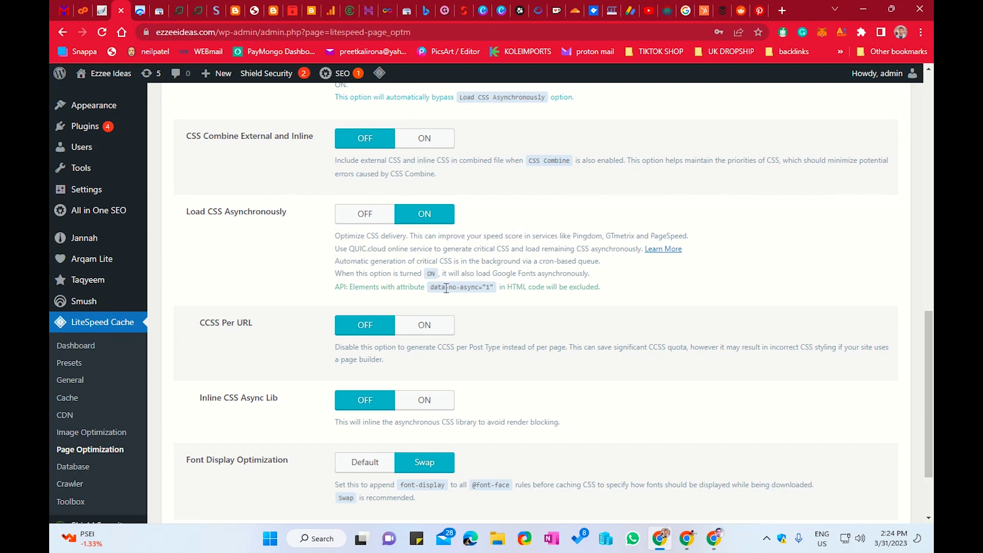
Recheck the CSS options, turn on Inline CSS Async Lib, and save the changes
scroll(446, 288, "up", 3)
scroll(445, 290, "up", 10)
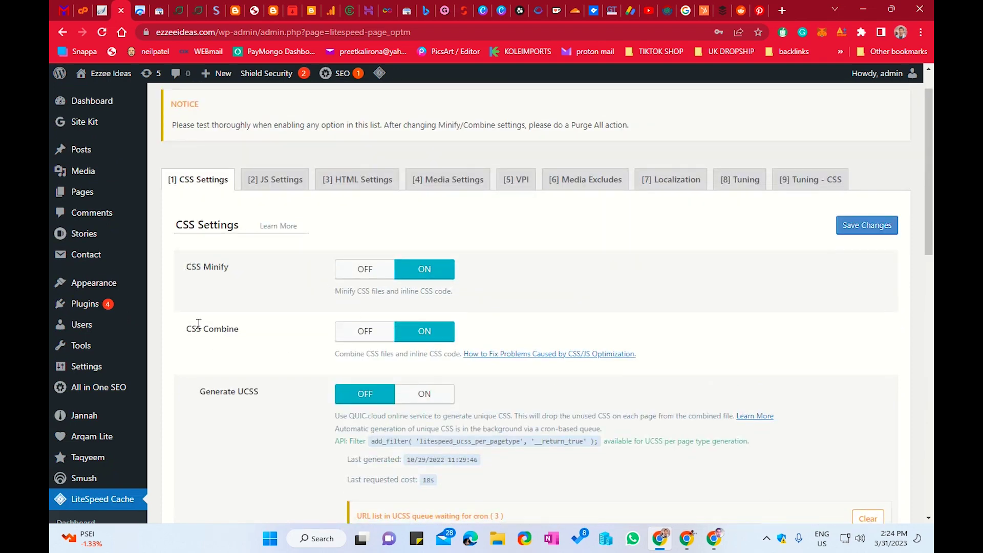
scroll(347, 283, "down", 3)
scroll(295, 300, "down", 10)
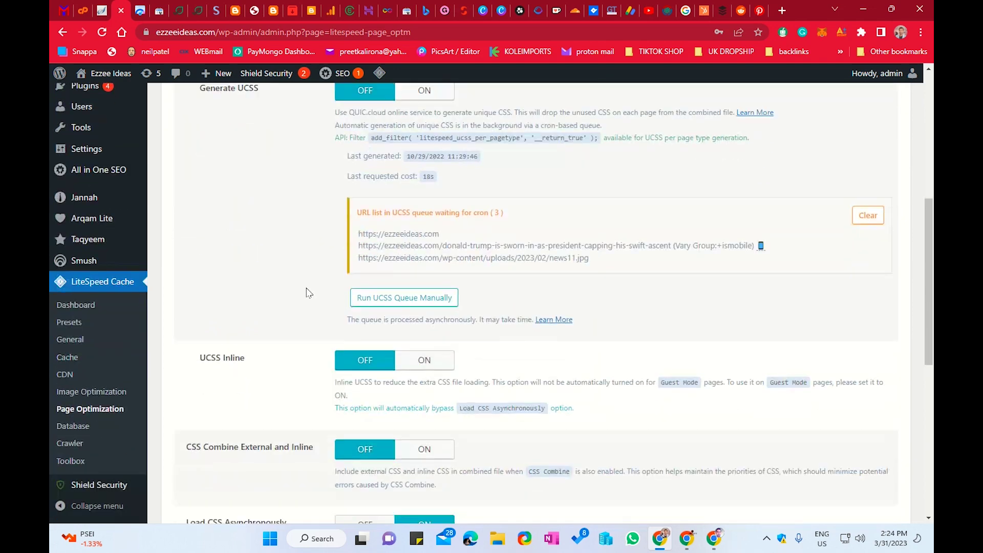
scroll(296, 301, "down", 1)
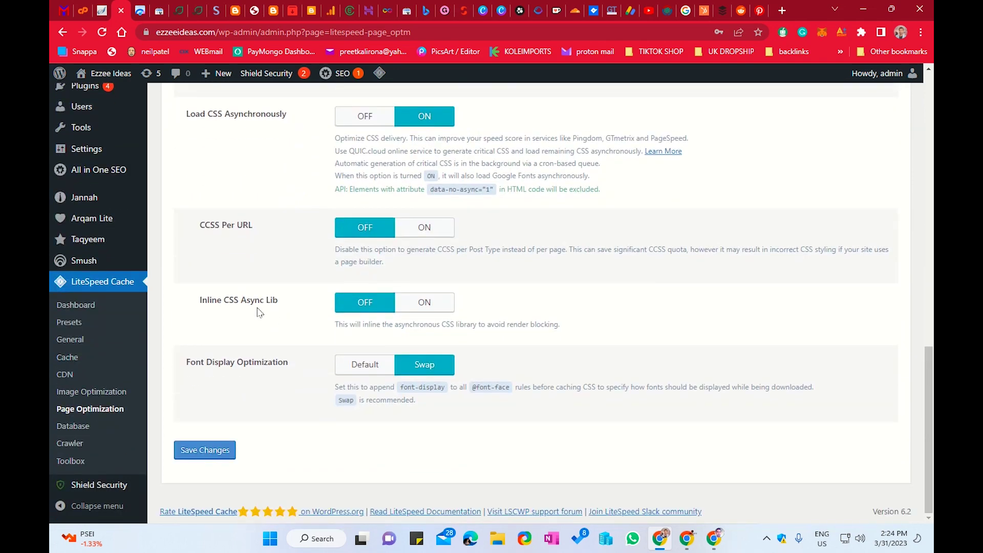
left_click(447, 303)
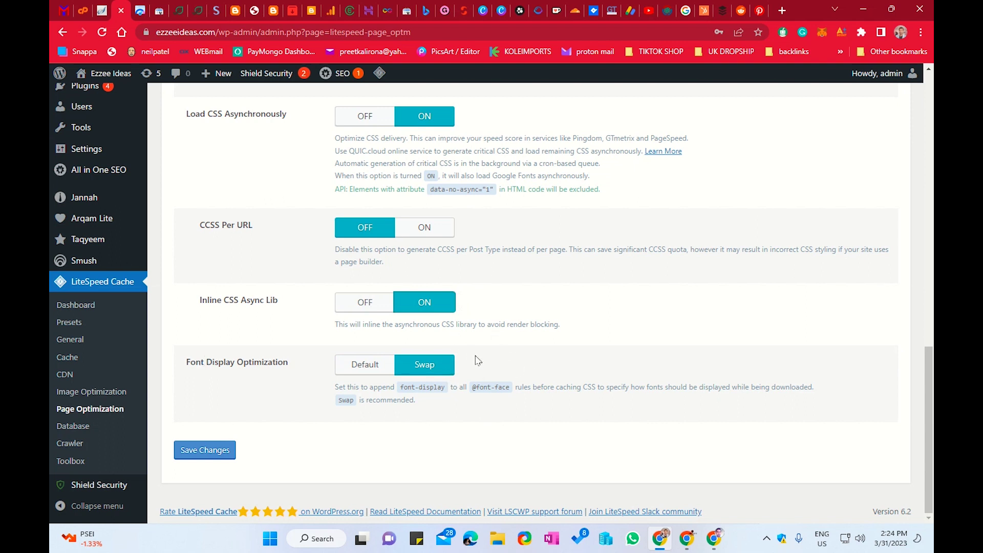
left_click(202, 453)
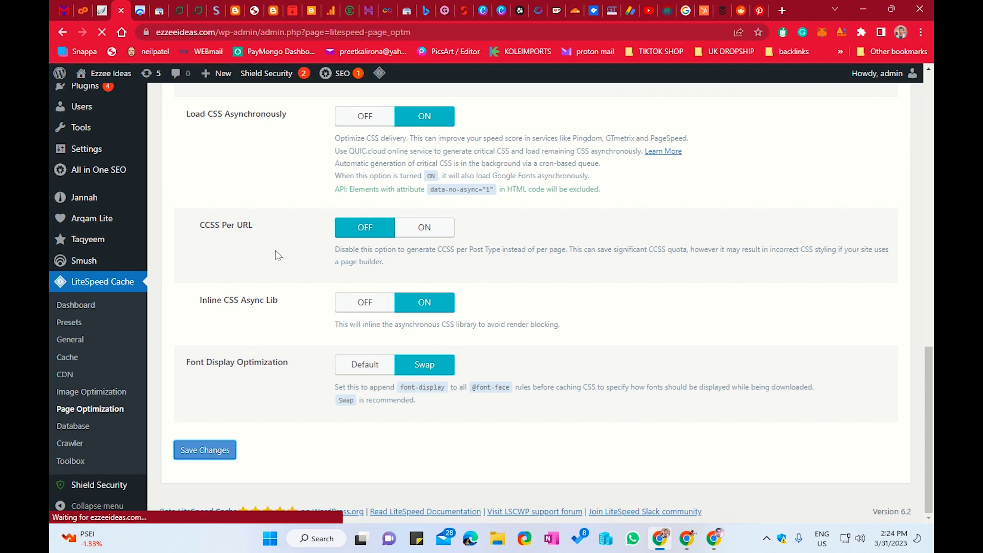
scroll(278, 277, "down", 1)
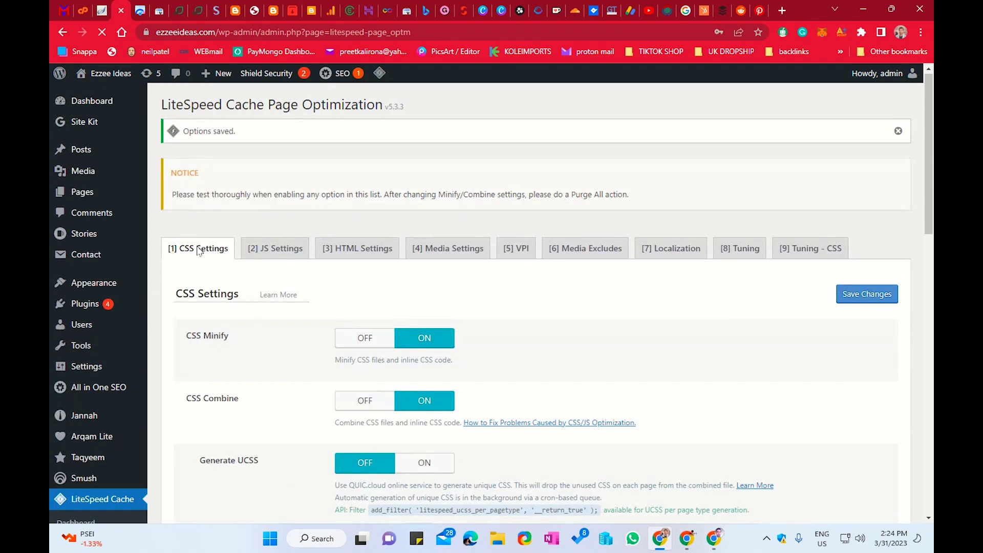
Review the JS settings, set Load JS Deferred to Deferred after trying Delayed, and save the changes
left_click(272, 251)
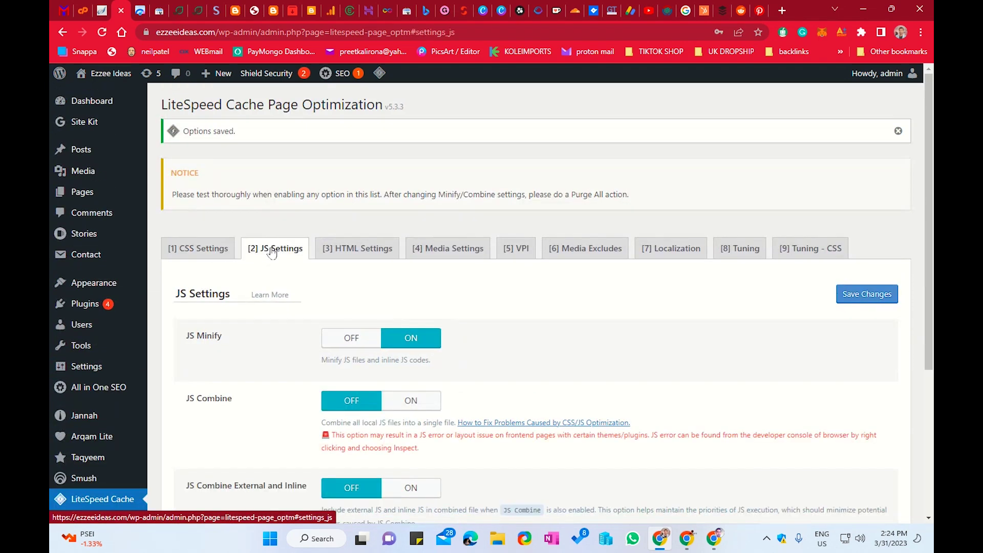
scroll(274, 263, "down", 2)
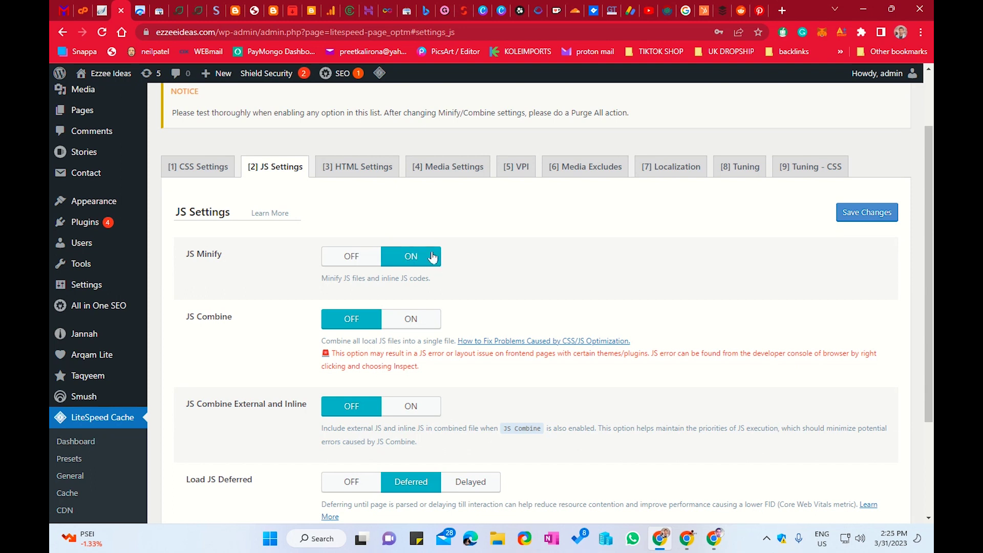
scroll(429, 257, "down", 1)
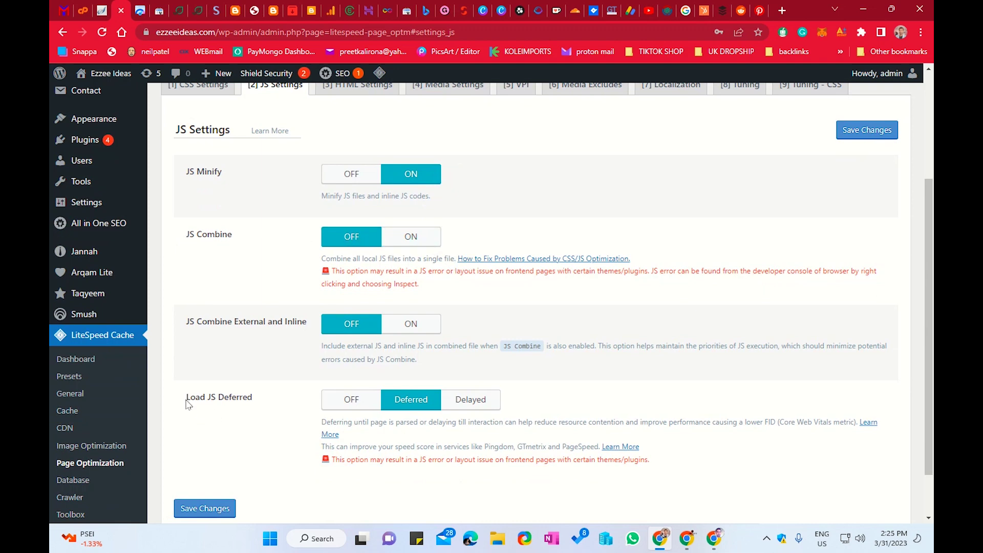
left_click_drag(187, 404, 258, 402)
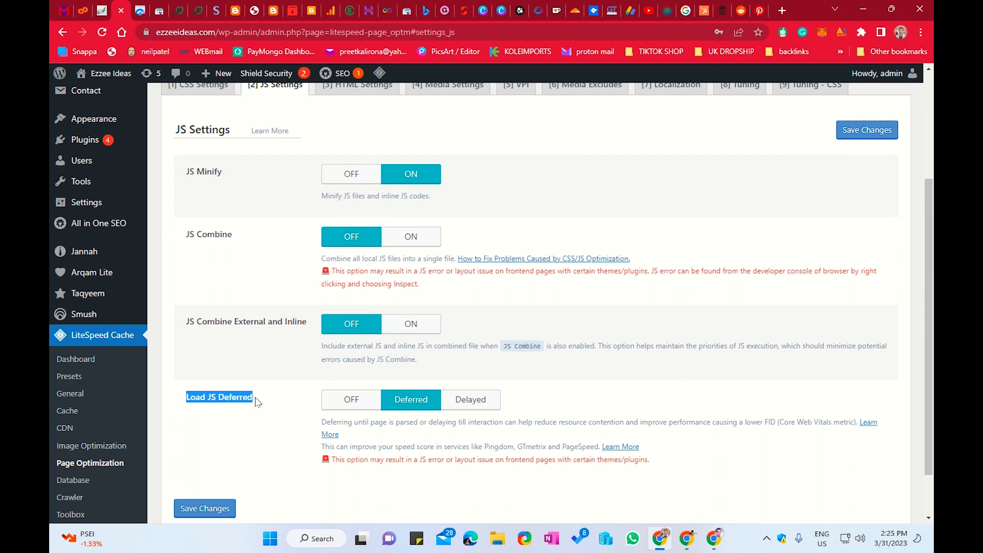
left_click(471, 404)
left_click(412, 405)
left_click(471, 406)
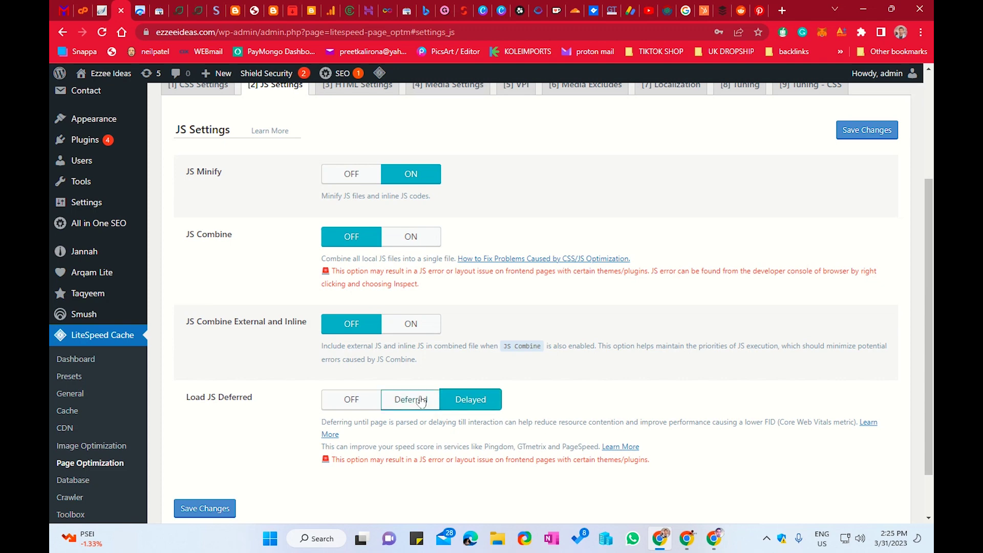
left_click(409, 403)
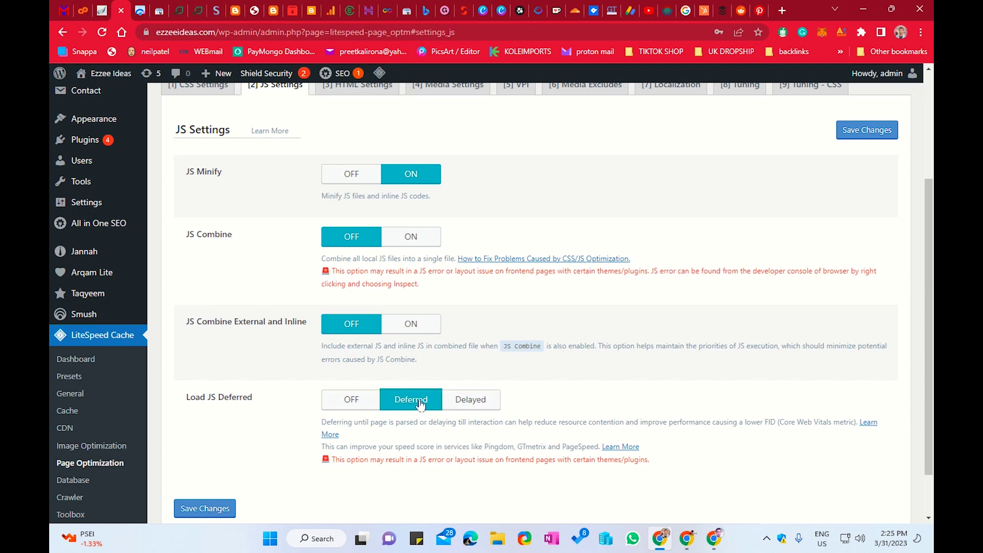
left_click(212, 516)
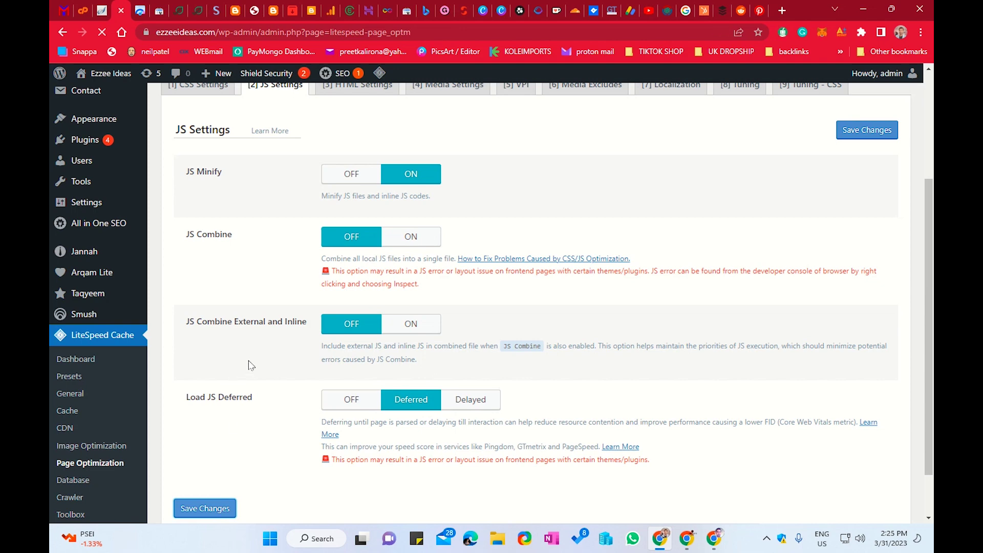
Review the HTML settings from HTML Minify to Remove Noscript Tags and turn on Load Google Fonts Asynchronously
left_click(338, 254)
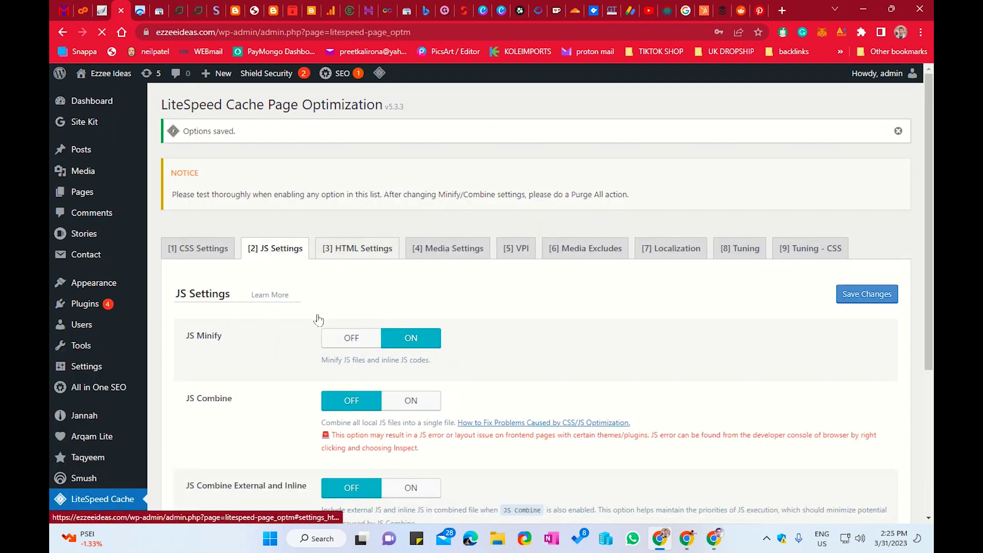
scroll(298, 328, "down", 2)
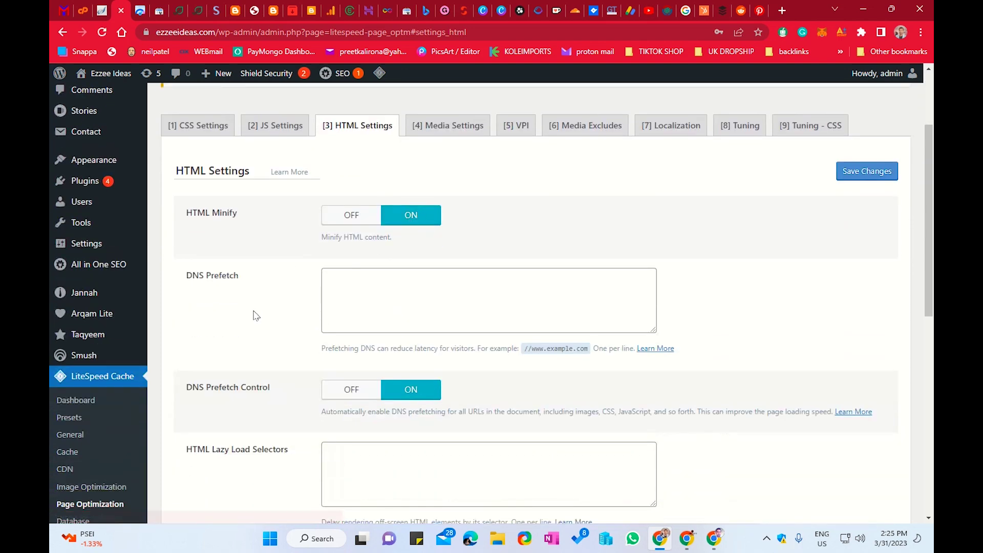
scroll(254, 314, "down", 3)
scroll(256, 321, "down", 2)
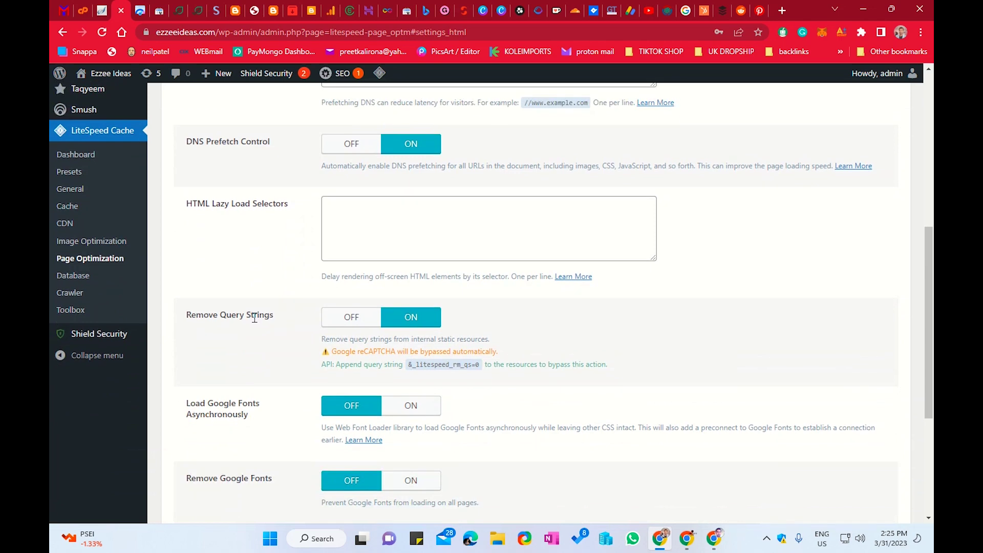
scroll(254, 317, "down", 2)
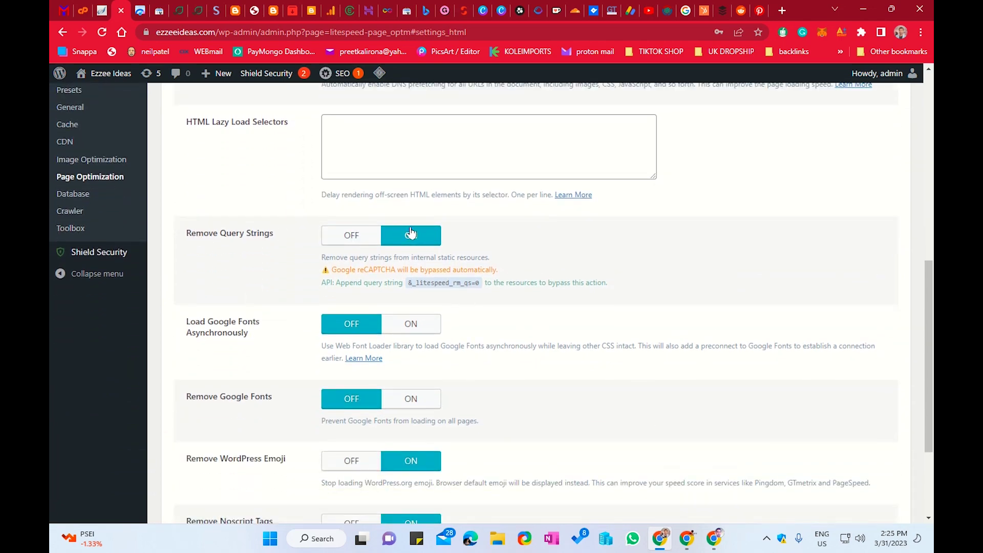
scroll(490, 305, "down", 2)
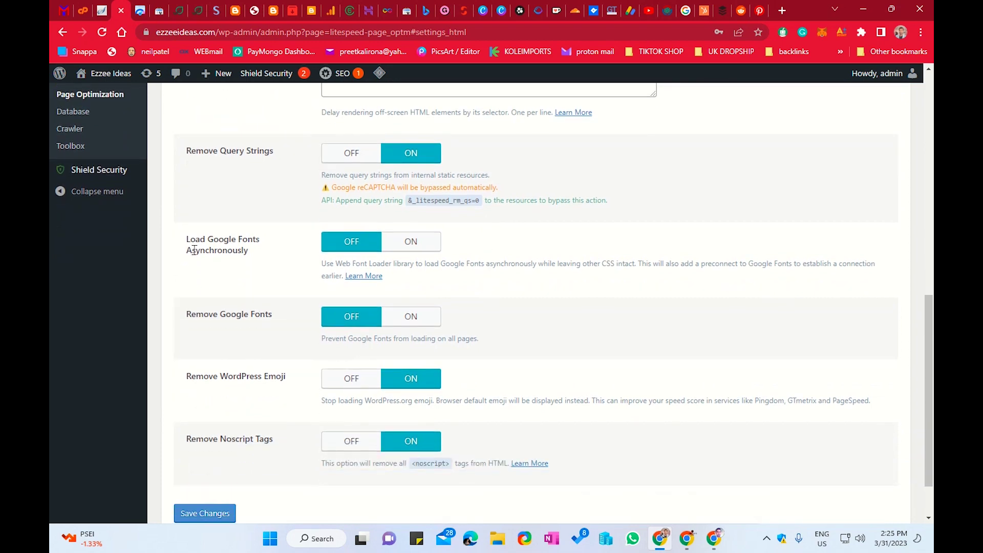
left_click(410, 241)
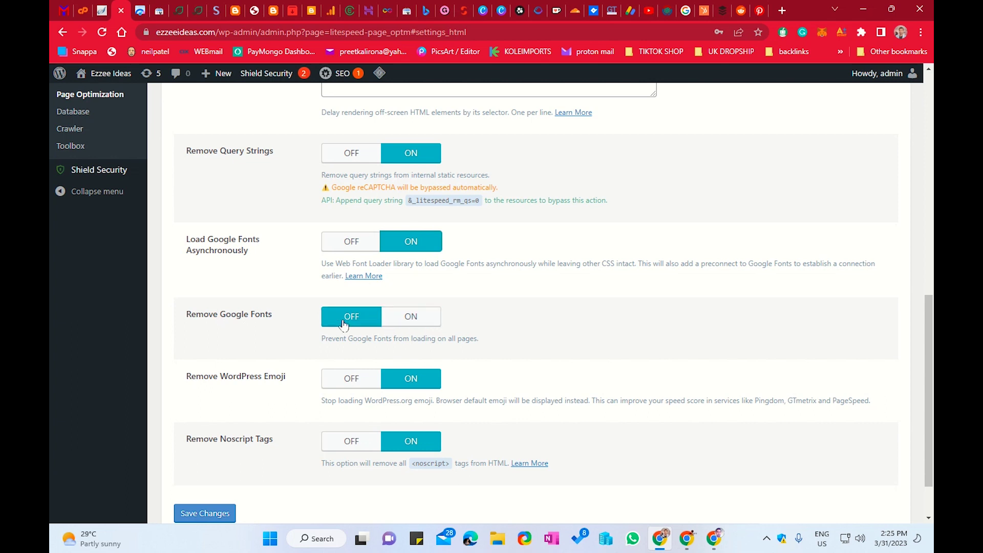
Check the remaining HTML options down to Remove Noscript Tags and save the HTML settings
scroll(343, 325, "down", 1)
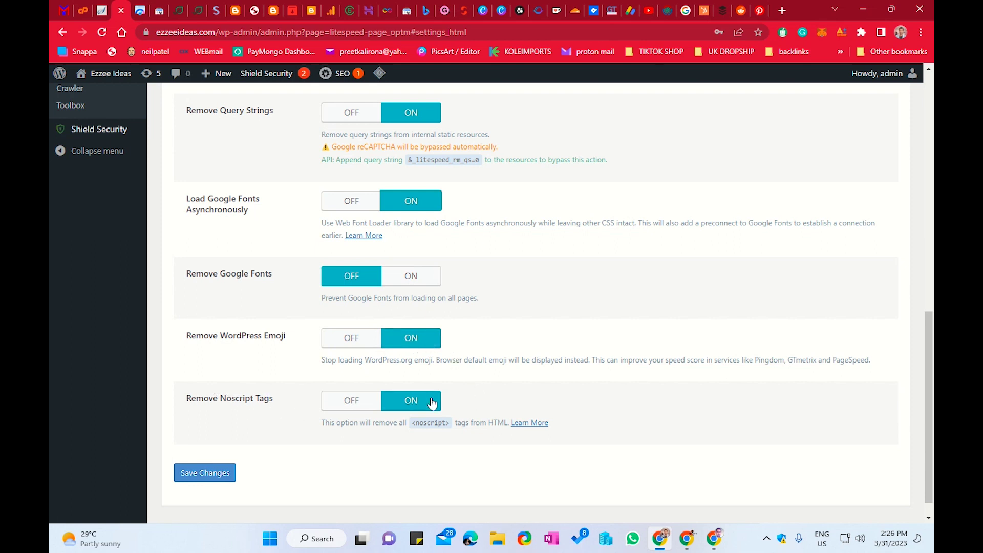
left_click(215, 470)
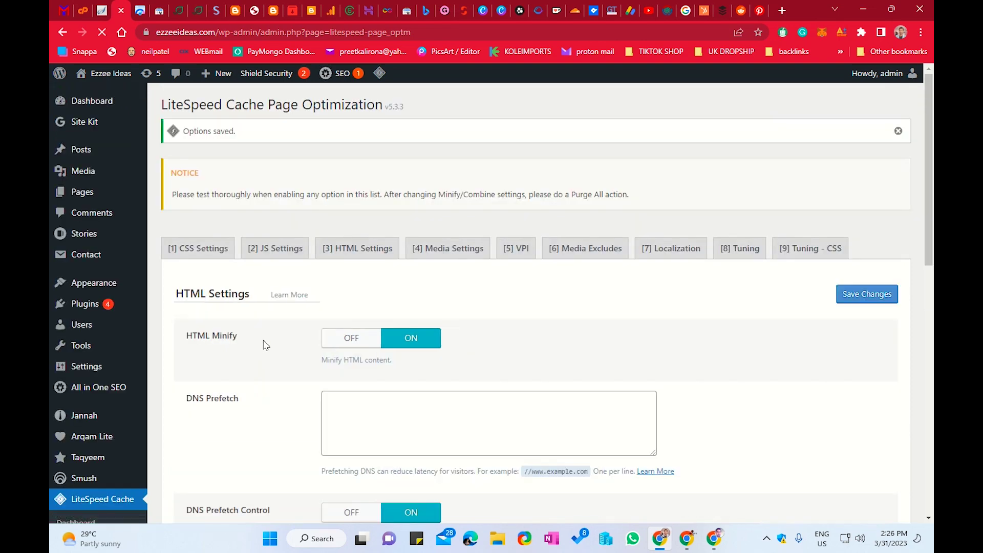
Review the Media settings from Lazy Load Images to Add Missing Sizes and turn on Lazy Load Iframes
left_click(429, 256)
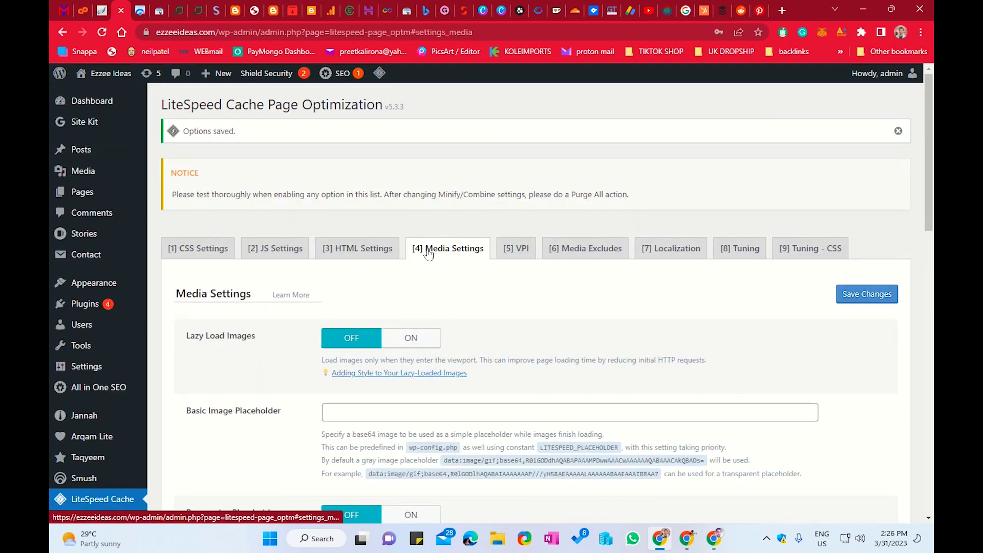
scroll(270, 341, "down", 2)
mouse_move(90, 421)
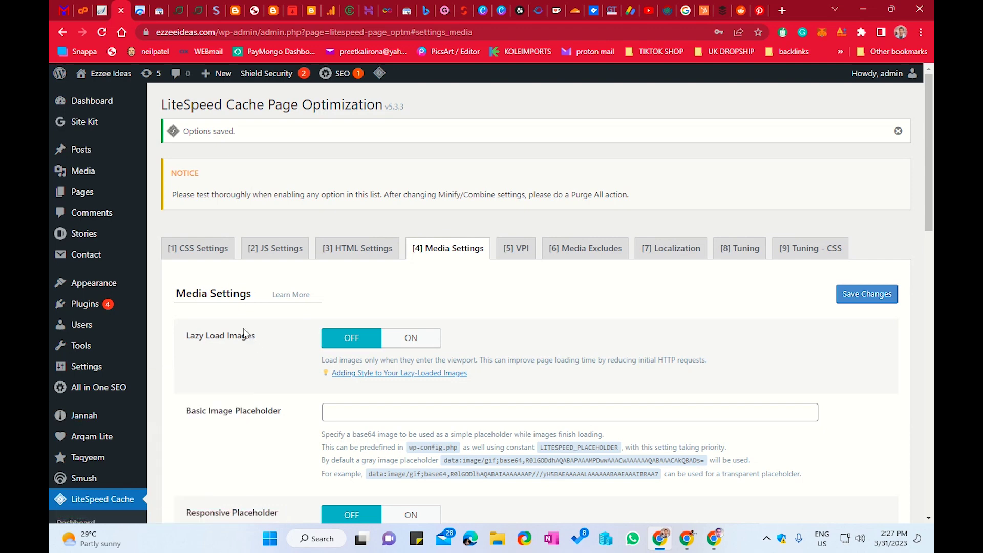
scroll(473, 251, "down", 2)
scroll(271, 309, "down", 2)
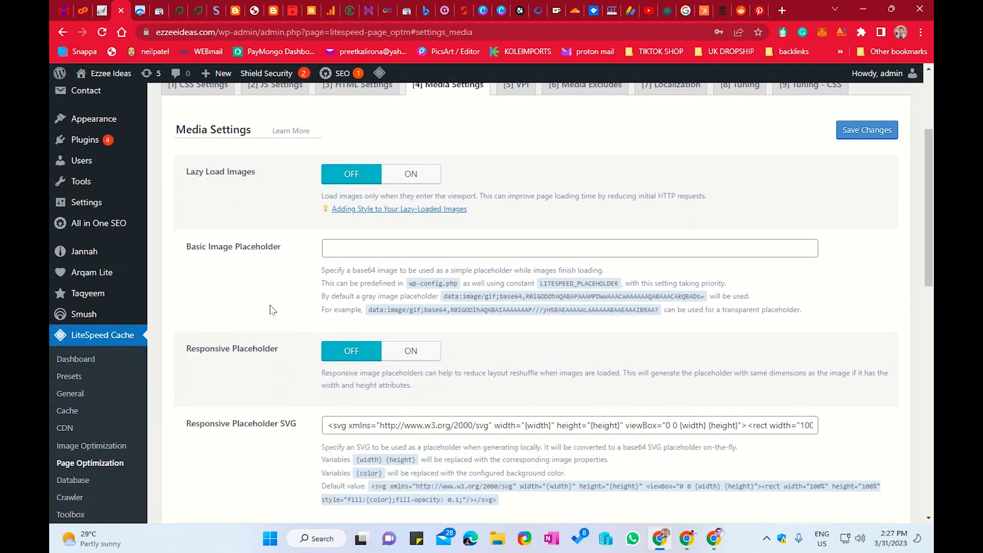
scroll(271, 309, "up", 2)
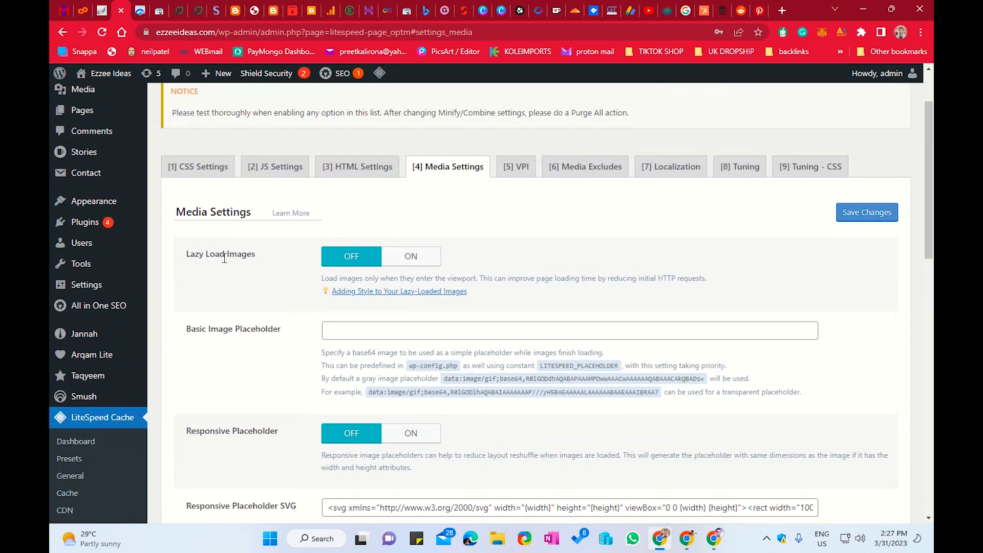
scroll(419, 270, "down", 3)
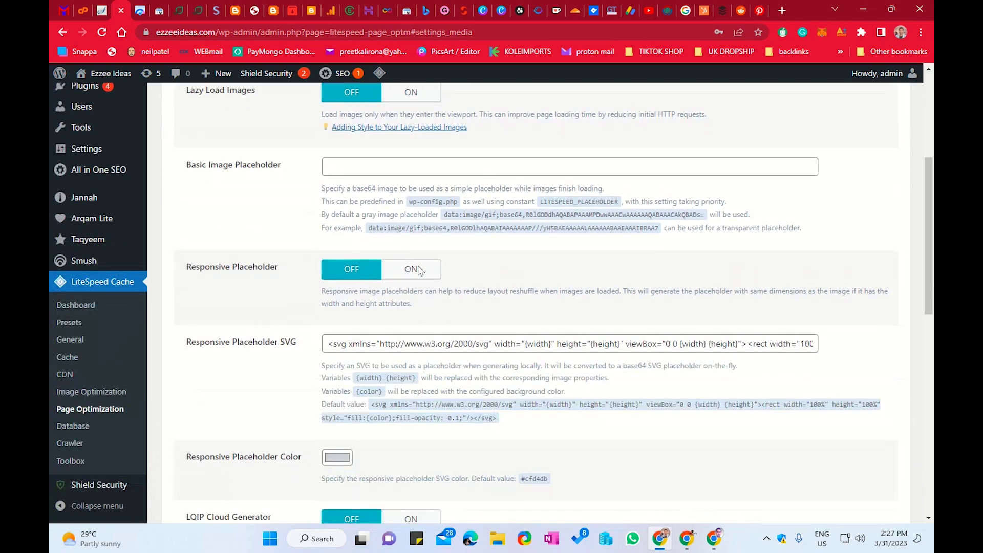
scroll(263, 314, "down", 4)
scroll(263, 314, "down", 8)
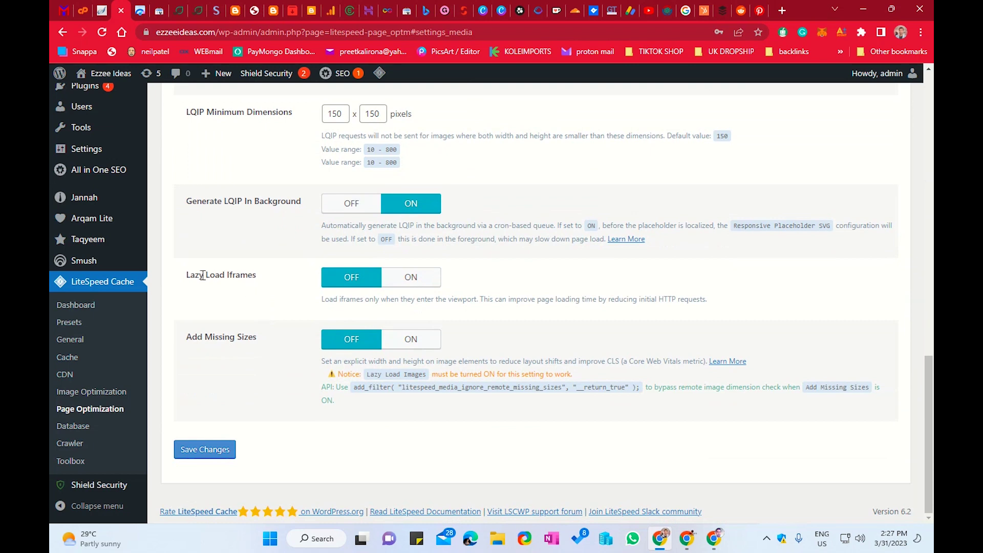
left_click(404, 279)
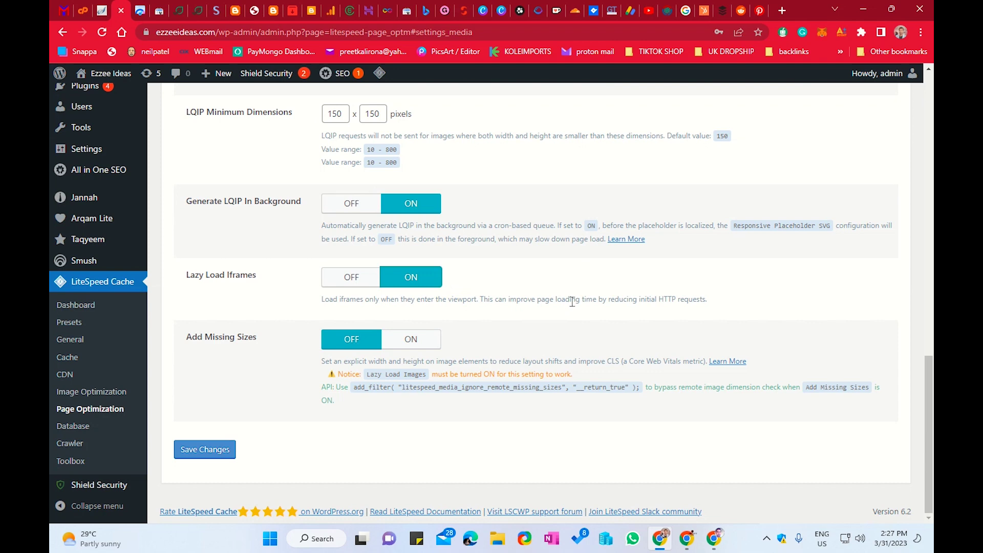
Examine the Viewport Images setting, its description and the URL list in the VPI queue
scroll(572, 303, "up", 10)
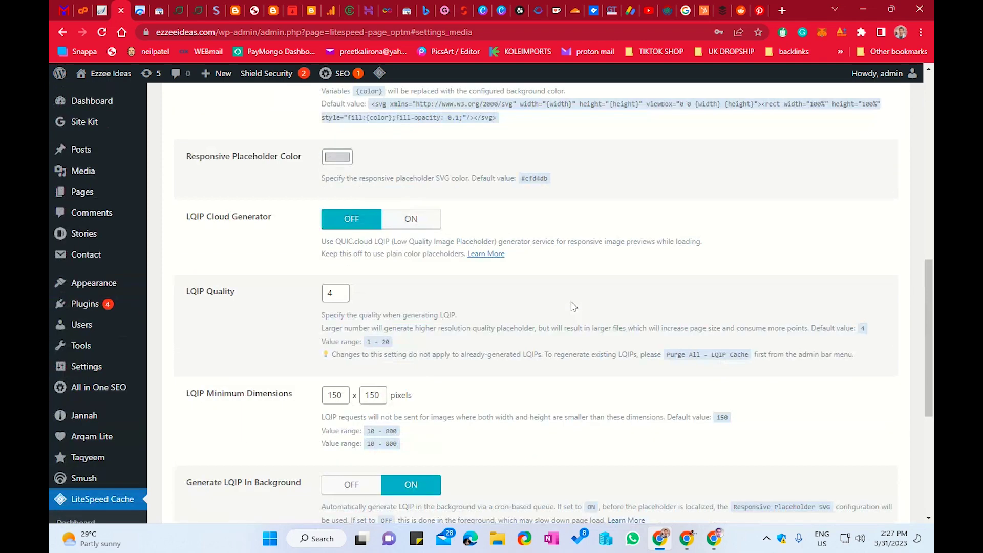
scroll(572, 306, "up", 2)
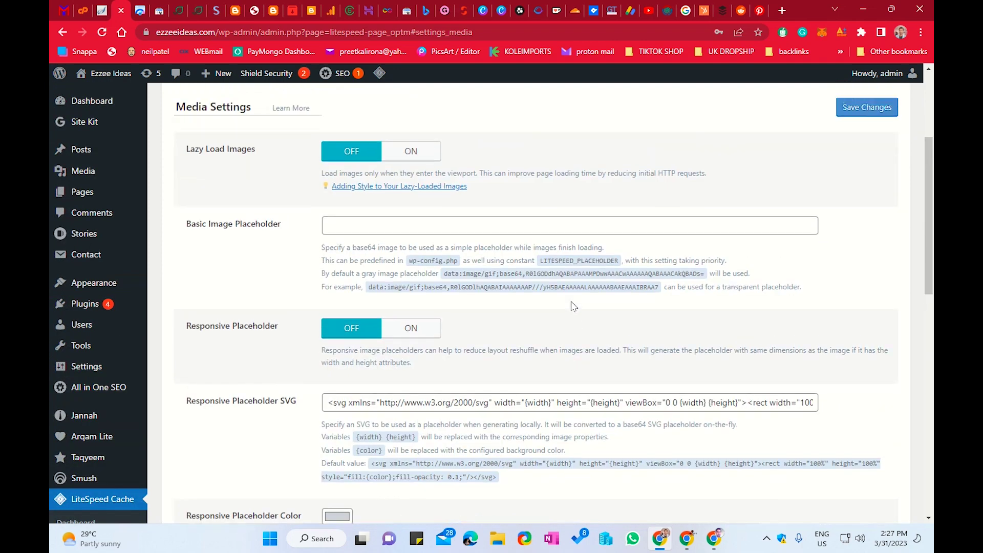
scroll(573, 302, "up", 1)
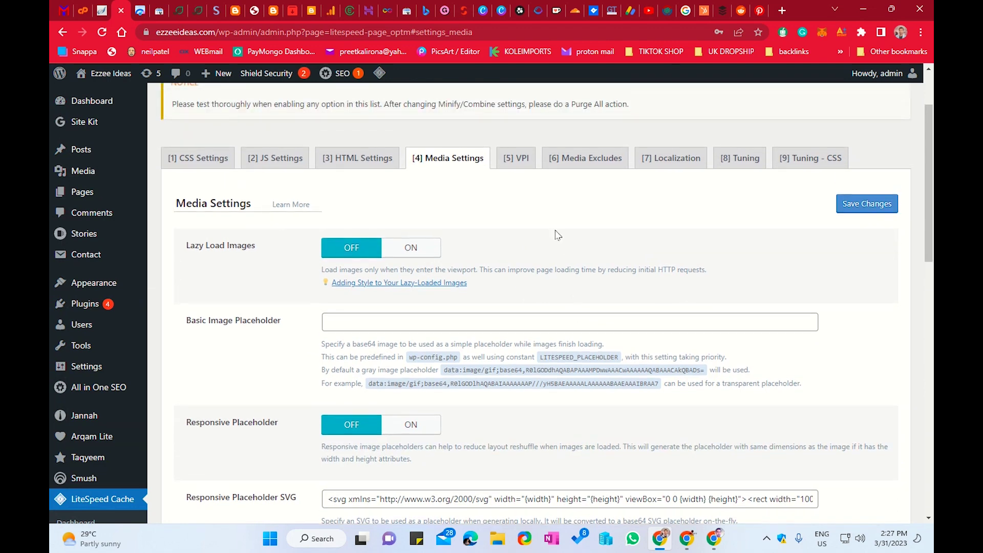
left_click(509, 163)
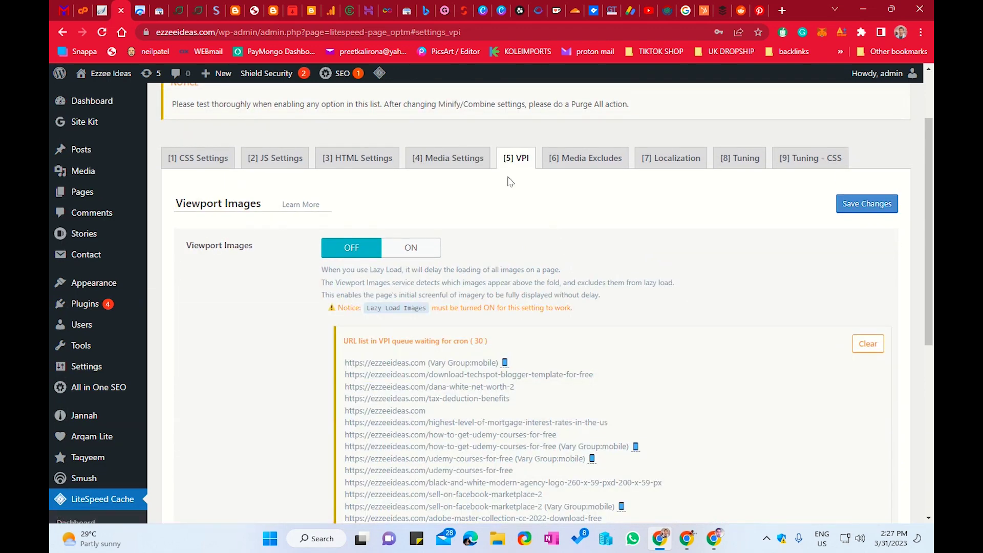
scroll(305, 350, "down", 2)
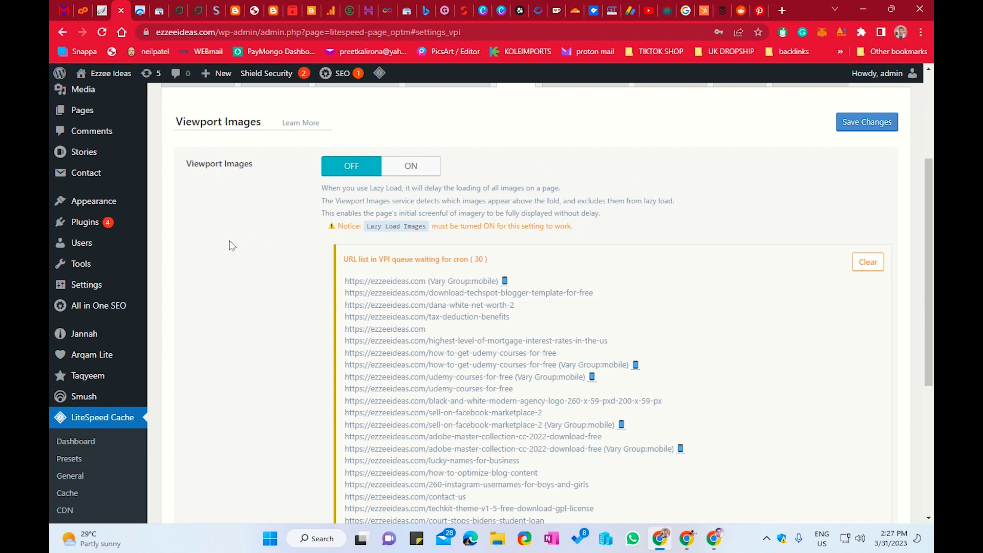
scroll(236, 244, "down", 5)
scroll(234, 255, "up", 2)
scroll(234, 254, "up", 8)
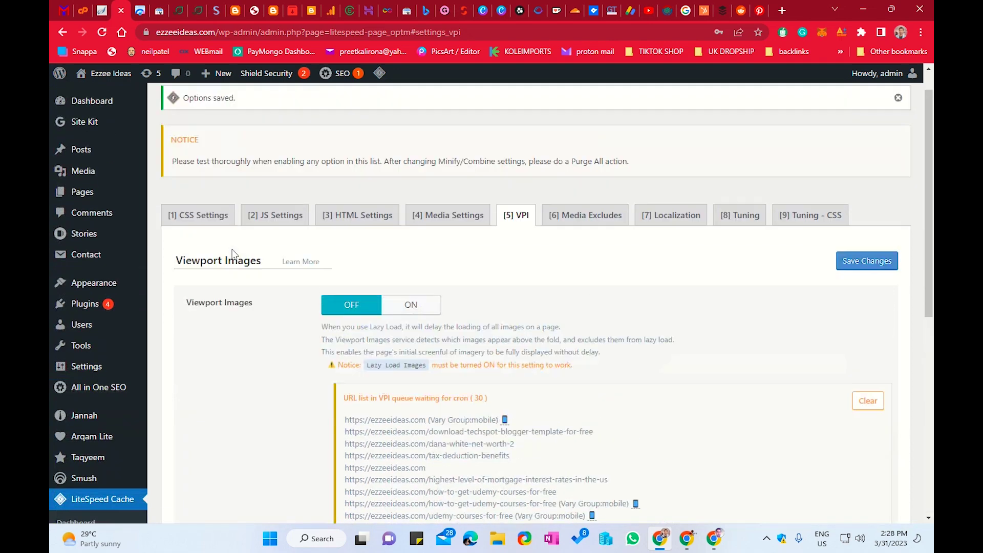
Look through the lazy load exclusions in Media Excludes and the Gravatar and resource options in Localization
left_click(584, 254)
scroll(642, 266, "down", 5)
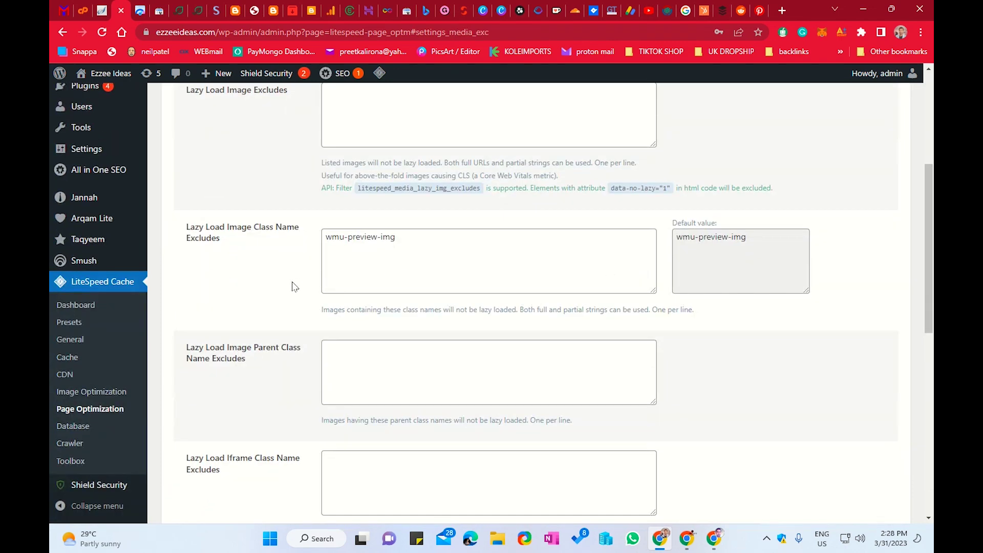
left_click(418, 232)
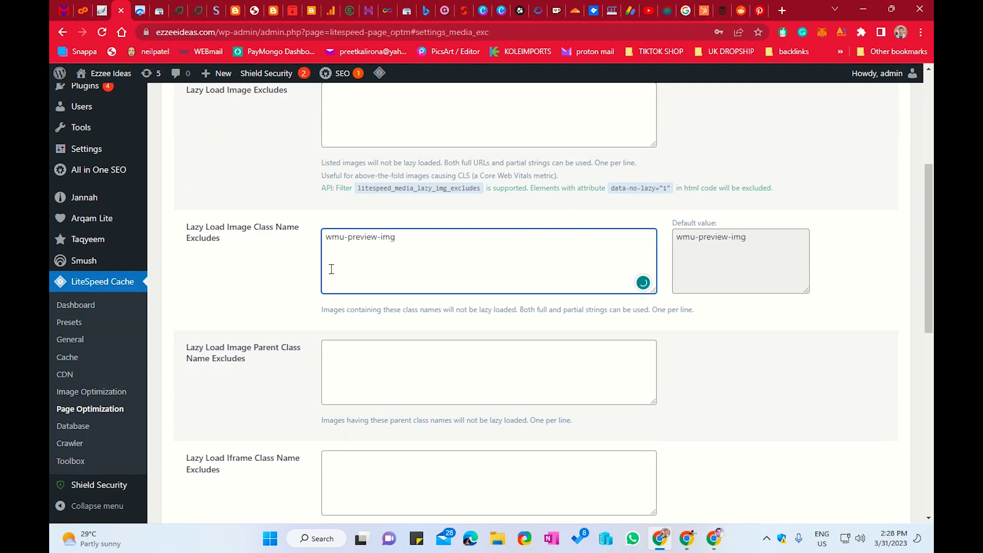
scroll(412, 238, "up", 5)
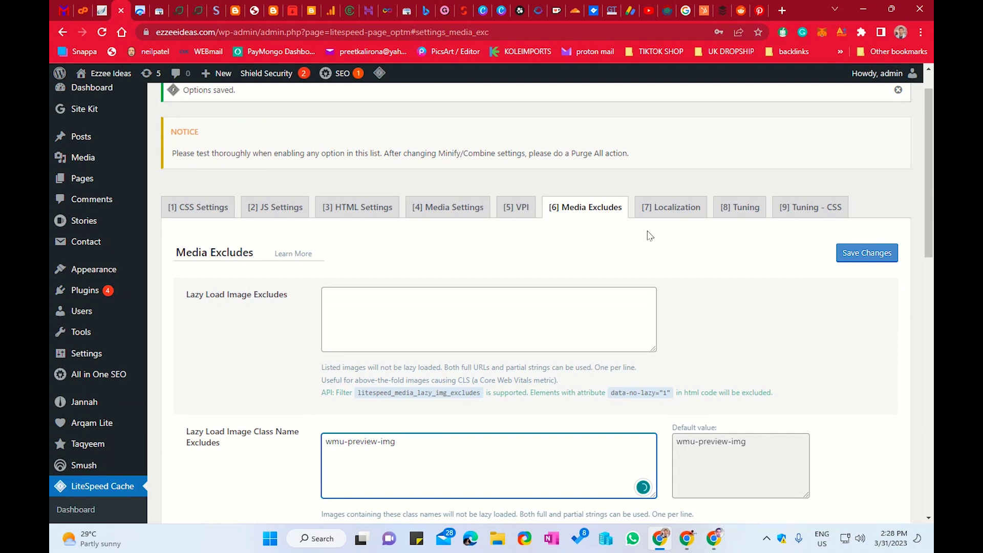
left_click(666, 207)
scroll(688, 242, "down", 5)
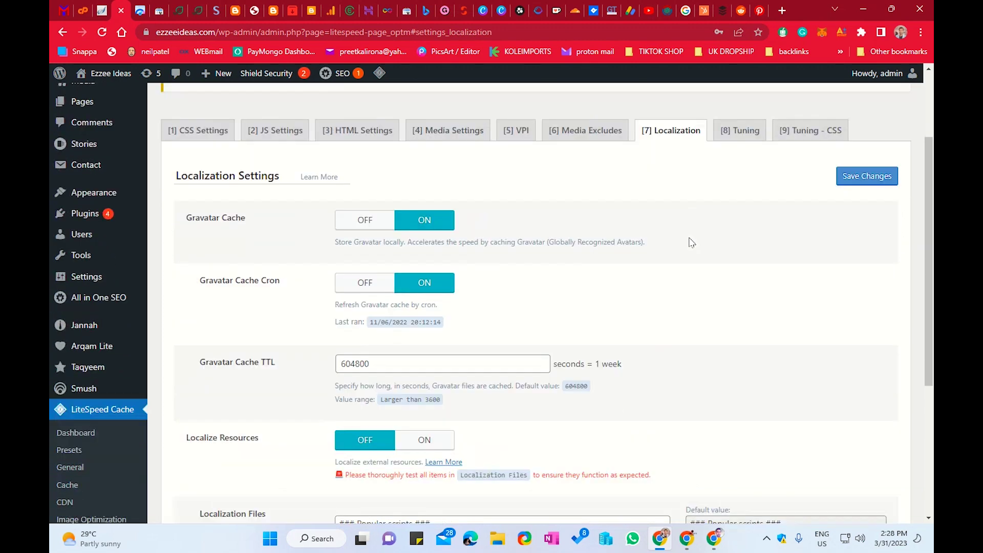
scroll(694, 243, "up", 3)
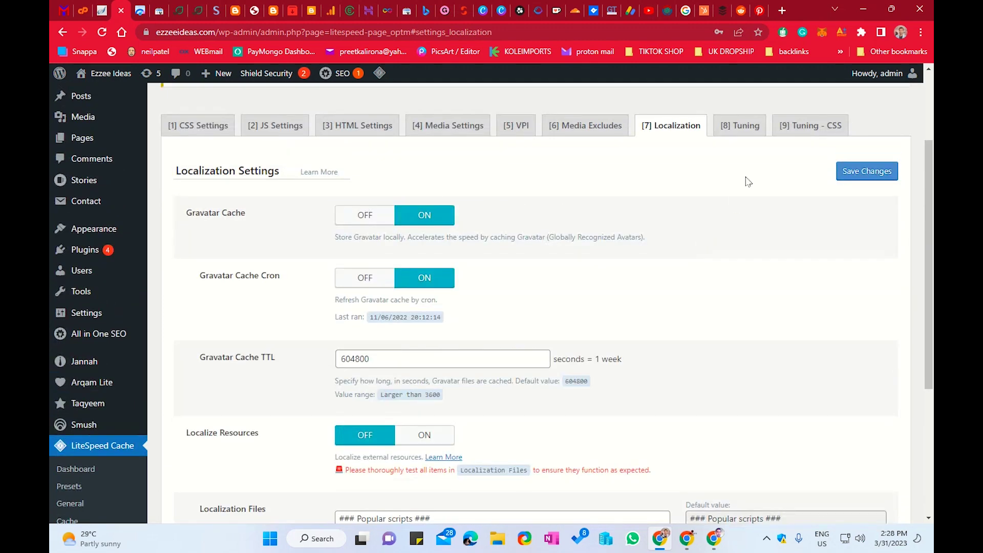
Look at the Tuning settings and the CSS Excludes field in the CSS tuning settings
left_click(752, 132)
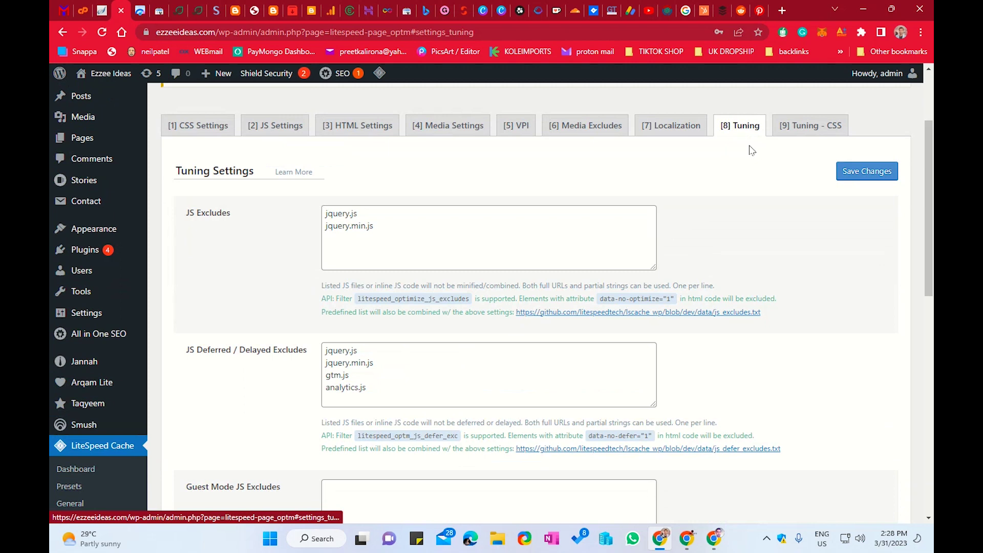
left_click(796, 131)
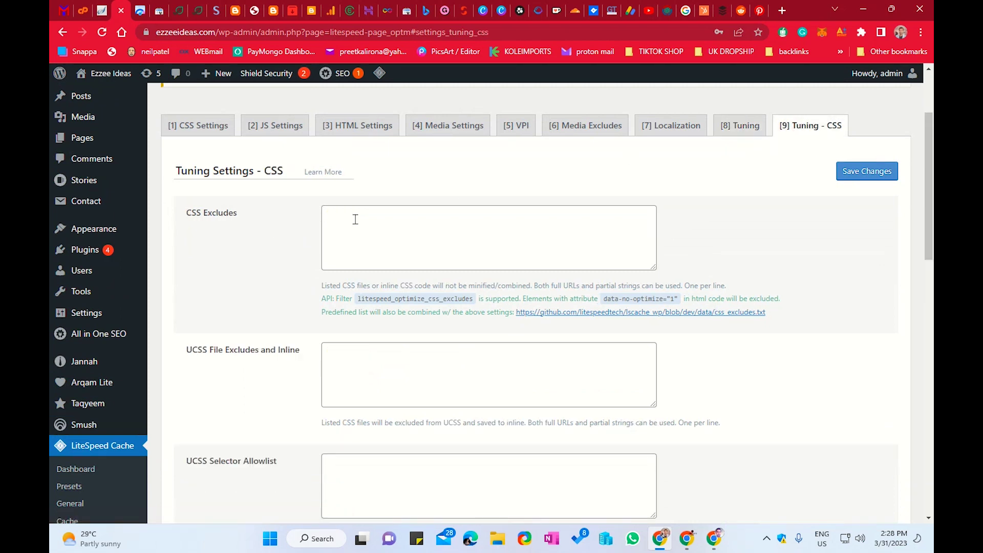
left_click(401, 232)
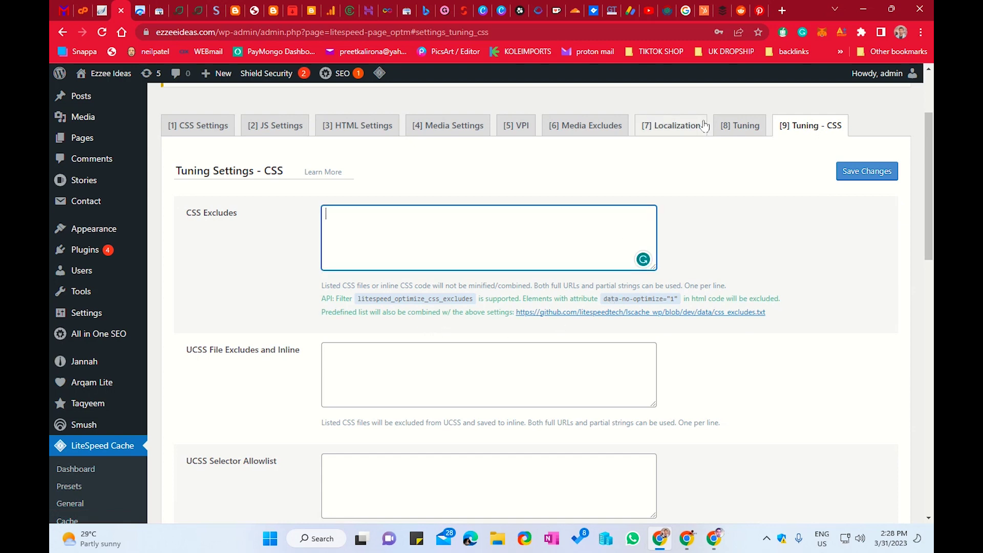
Examine the Tuning settings from JS Excludes and JS Deferred / Delayed Excludes to Optimize for Guests Only
left_click(728, 128)
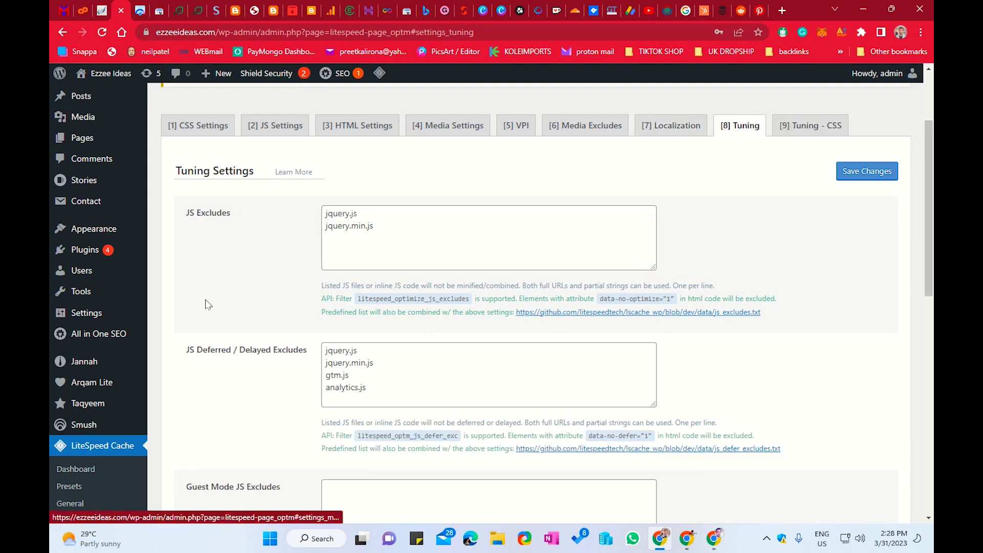
left_click(388, 226)
left_click(272, 289)
scroll(272, 289, "down", 2)
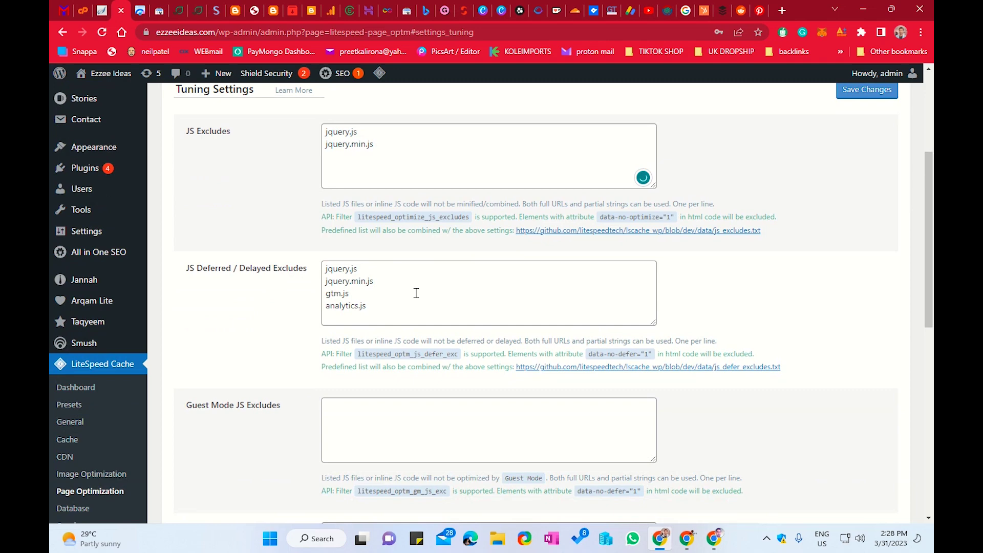
scroll(416, 293, "down", 2)
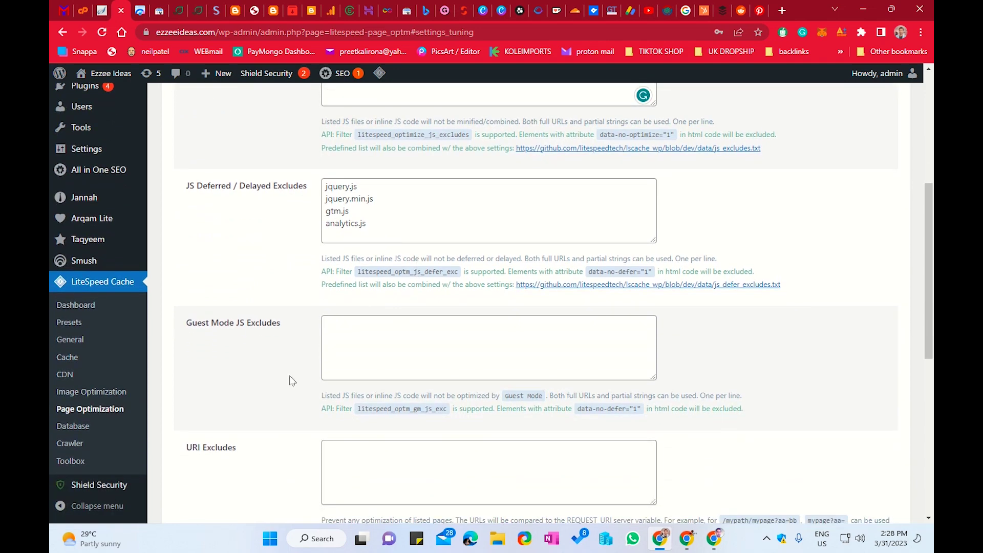
scroll(291, 380, "up", 2)
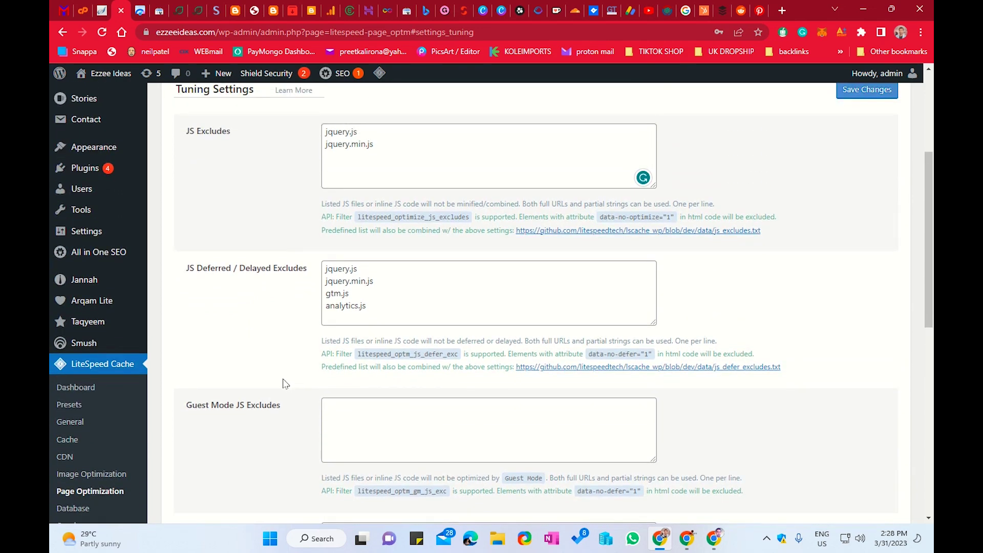
scroll(285, 384, "down", 6)
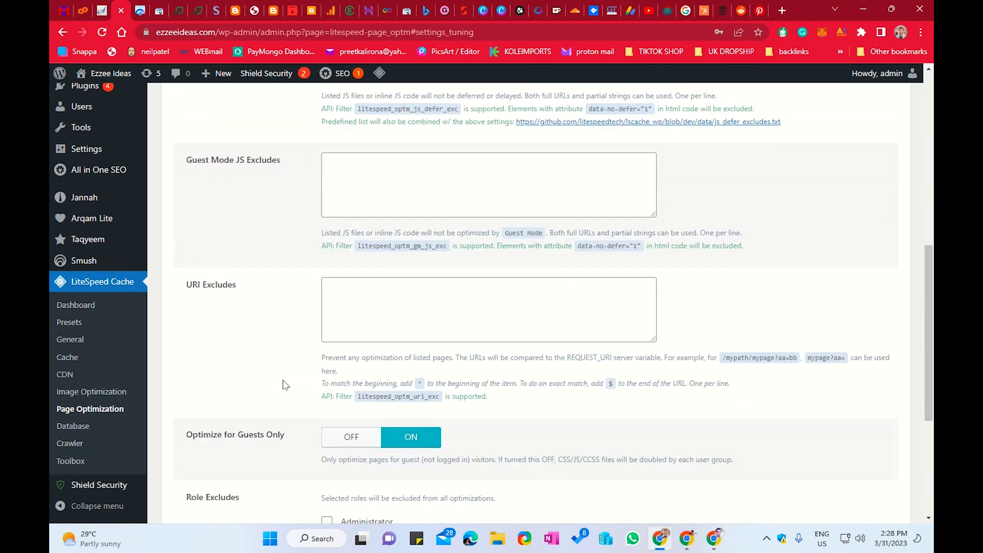
scroll(285, 385, "up", 4)
scroll(285, 385, "up", 7)
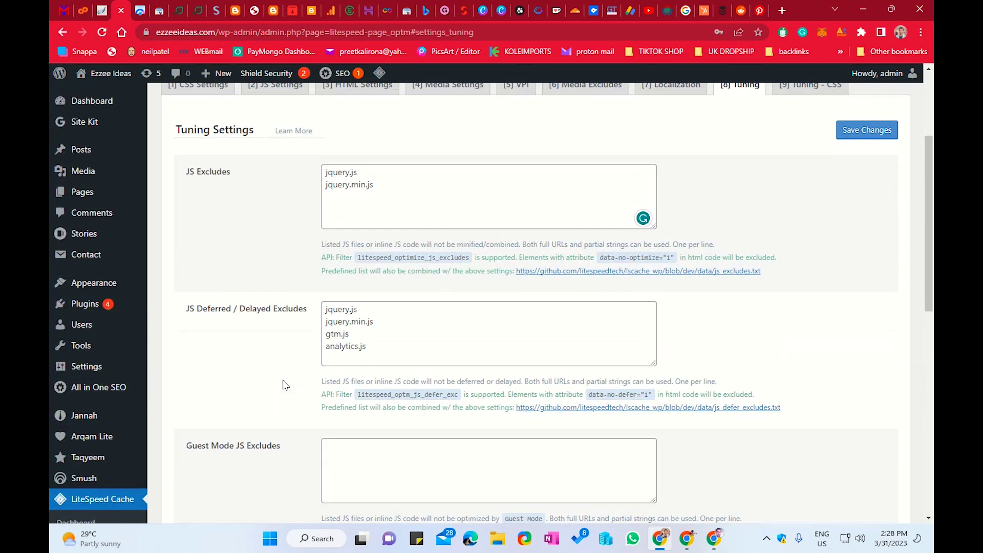
scroll(374, 264, "down", 6)
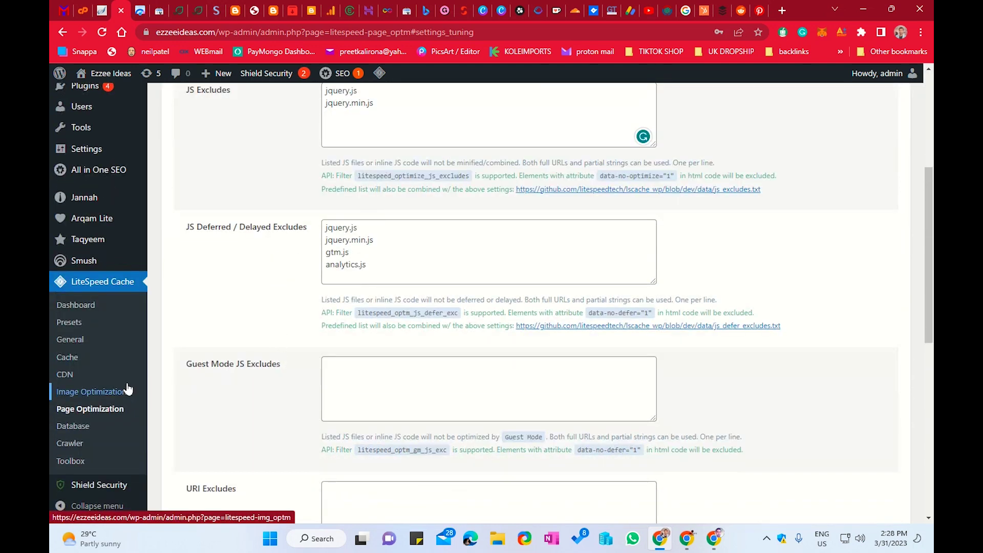
left_click(140, 8)
scroll(633, 183, "up", 2)
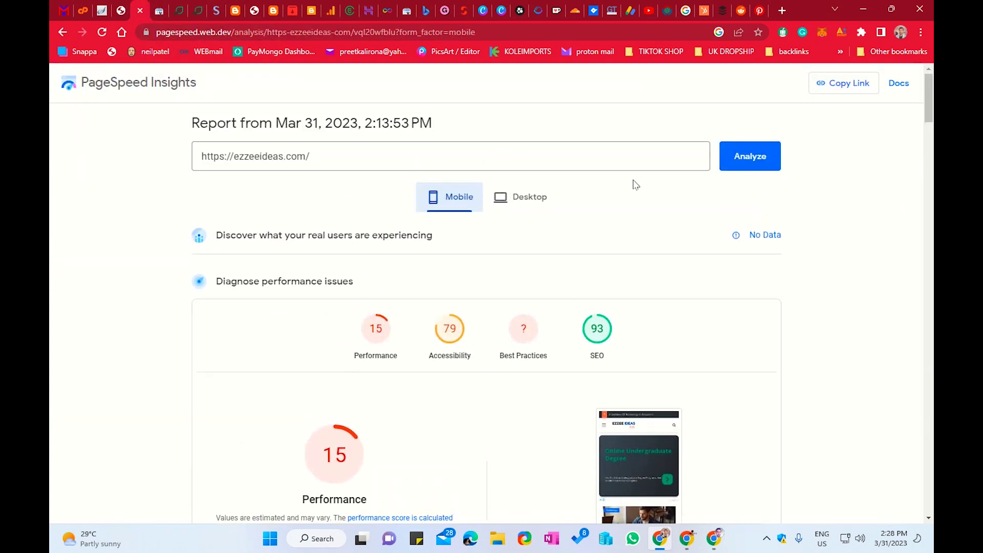
left_click(742, 158)
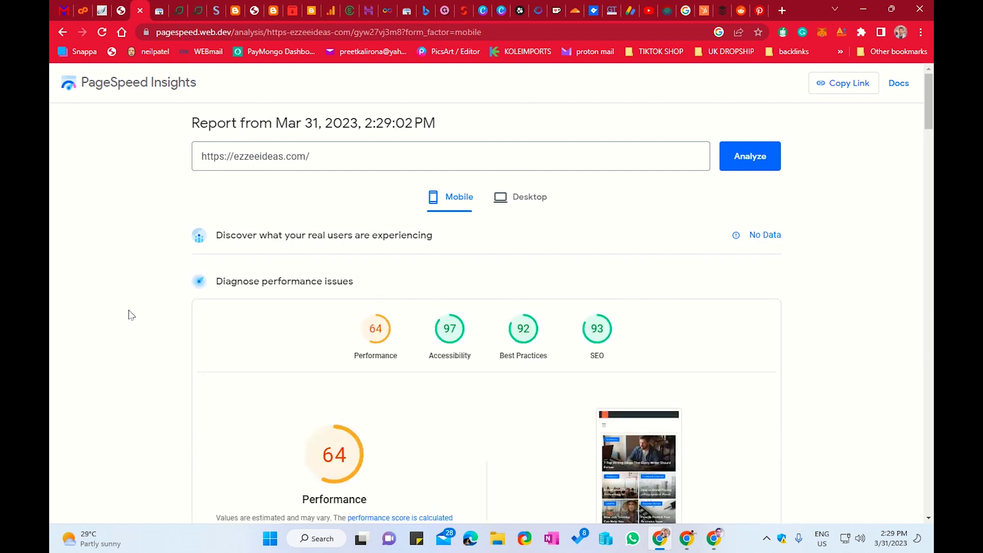
Read the Performance, Accessibility, Best Practices and SEO scores in the new mobile report
scroll(131, 315, "down", 2)
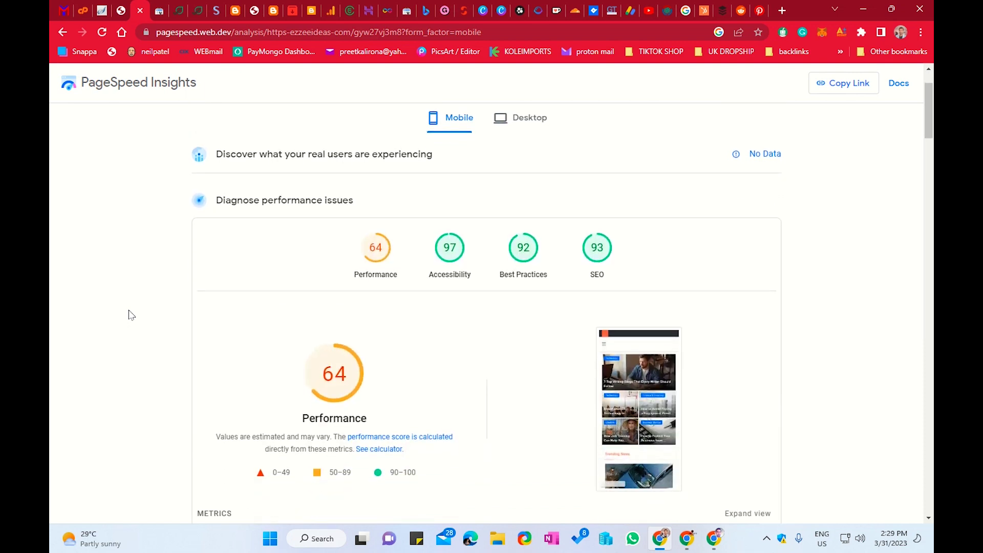
scroll(131, 315, "up", 2)
scroll(132, 315, "down", 1)
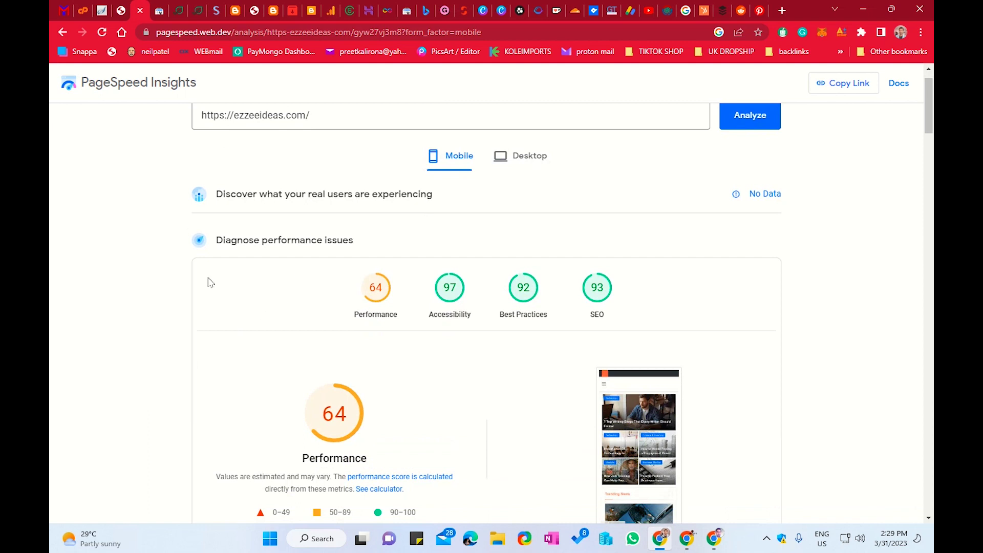
scroll(251, 313, "down", 2)
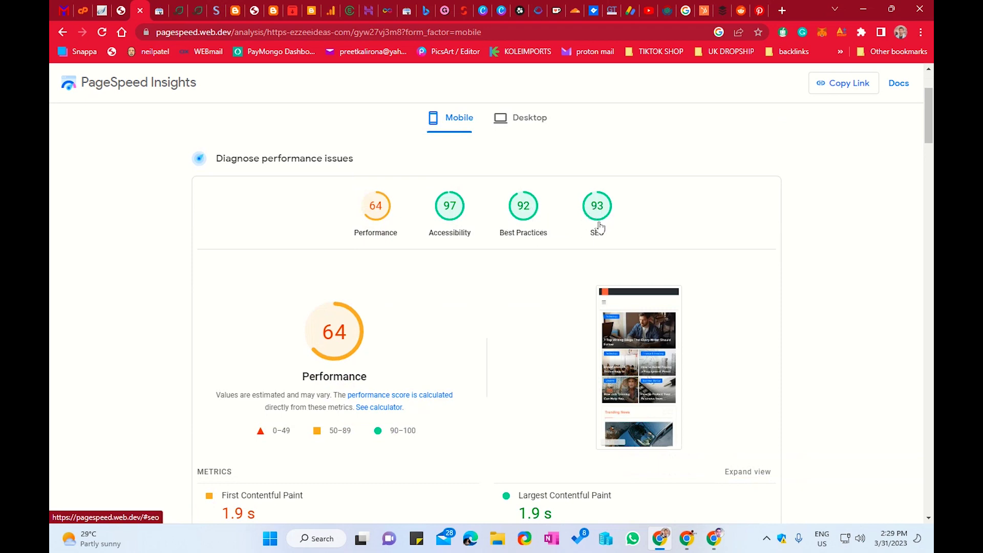
Review the mobile report's metrics, including First Contentful Paint, Largest Contentful Paint, Total Blocking Time, Cumulative Layout Shift and Speed Index
scroll(522, 259, "up", 2)
scroll(589, 314, "down", 2)
scroll(589, 313, "down", 4)
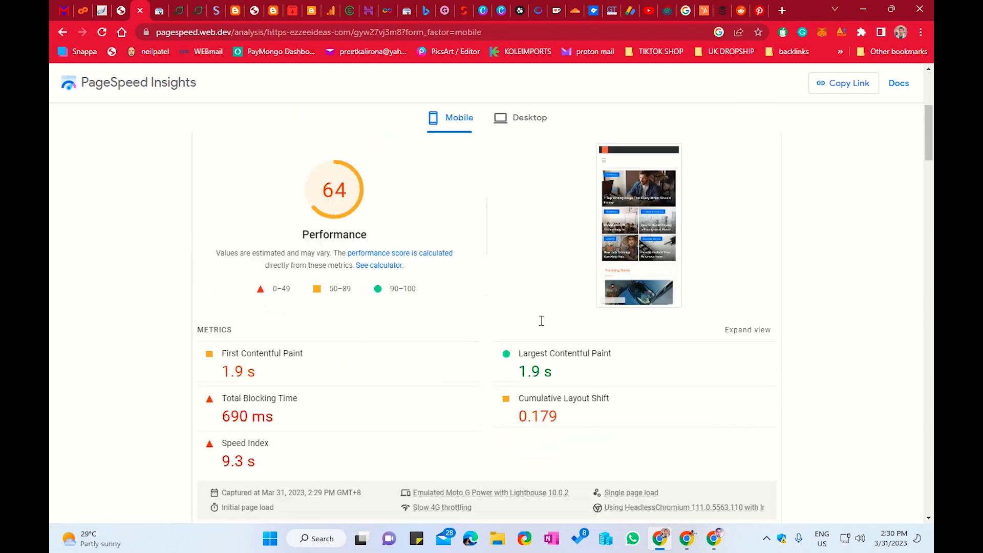
scroll(520, 312, "up", 7)
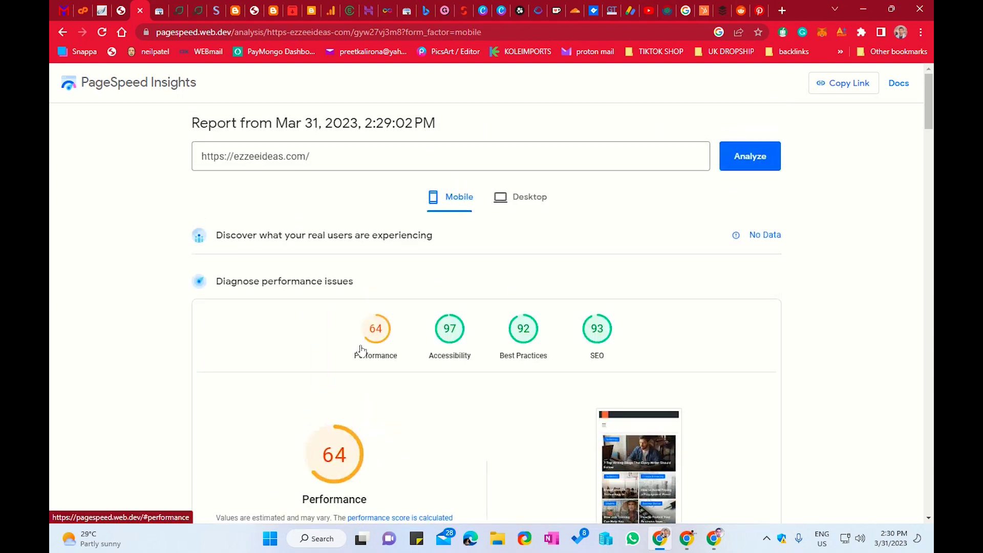
View the desktop report's Performance, Accessibility, Best Practices and SEO scores and compare them with the mobile report
left_click(530, 197)
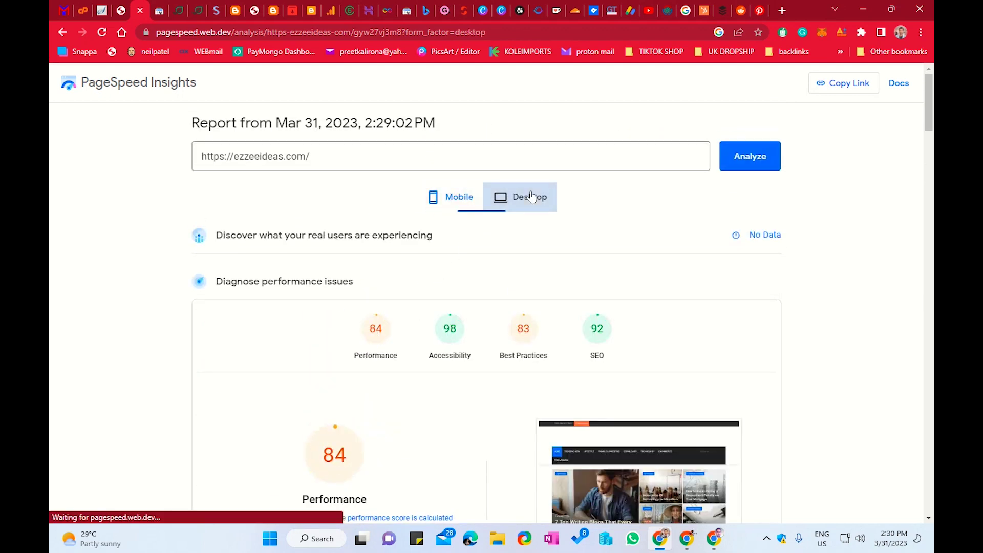
scroll(587, 204, "down", 1)
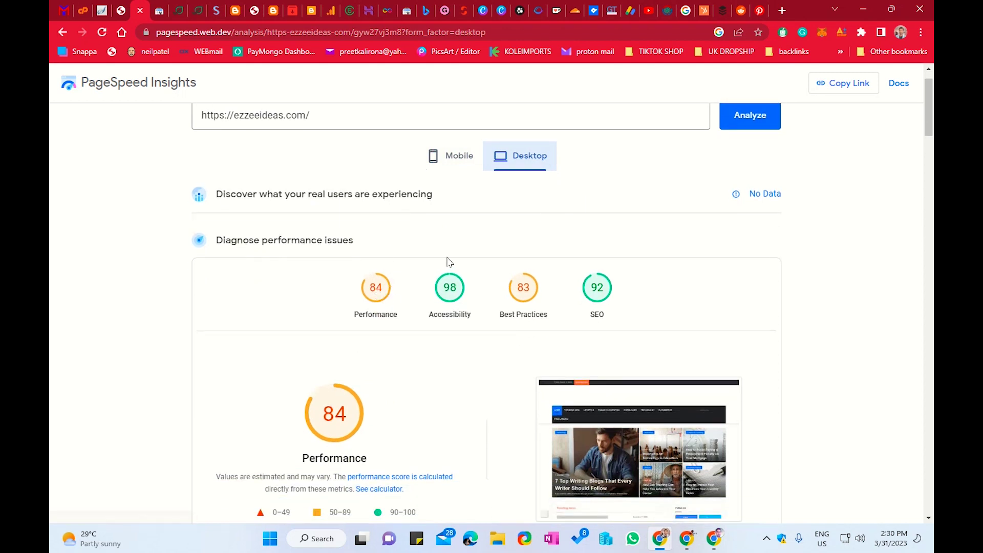
scroll(483, 229, "up", 1)
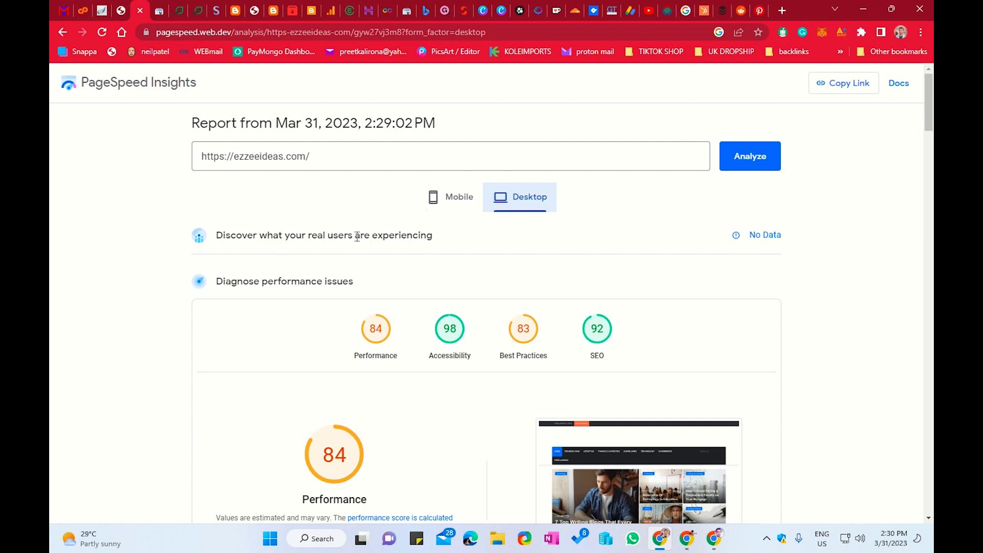
left_click(447, 200)
left_click(522, 197)
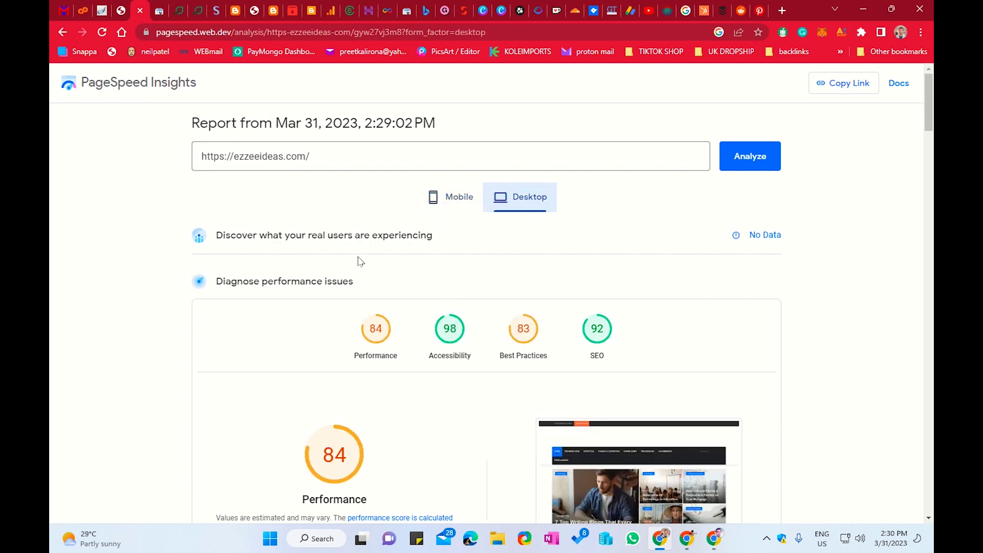